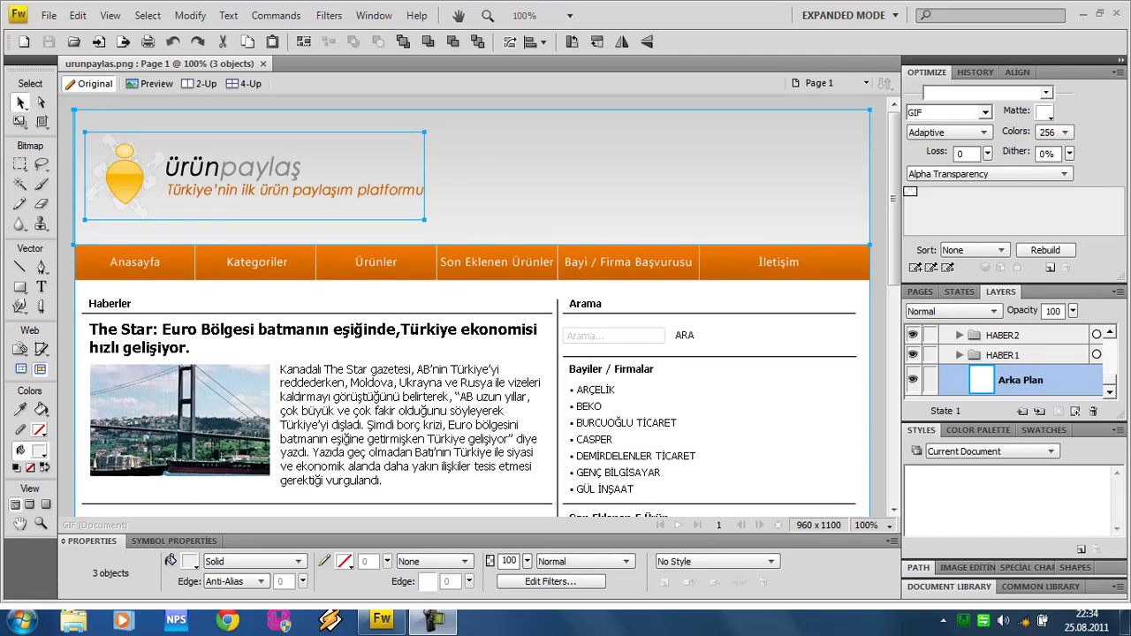
Step: Try selecting the header and menu objects, then clear the selection and scroll the page
key("ctrl+d")
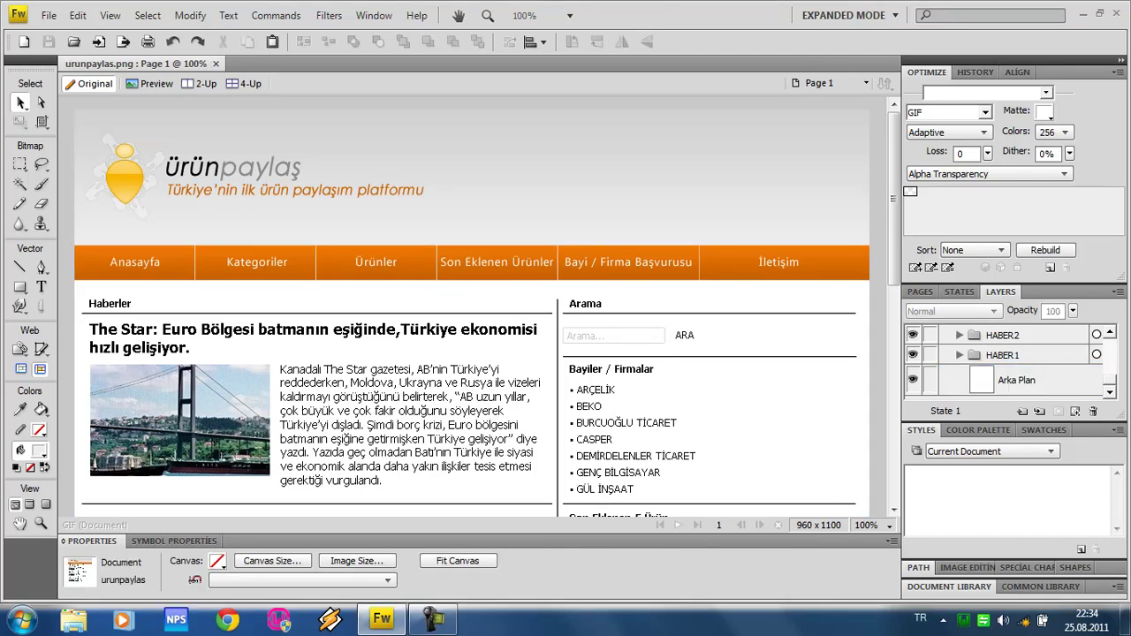
left_click_drag(64, 98, 887, 235)
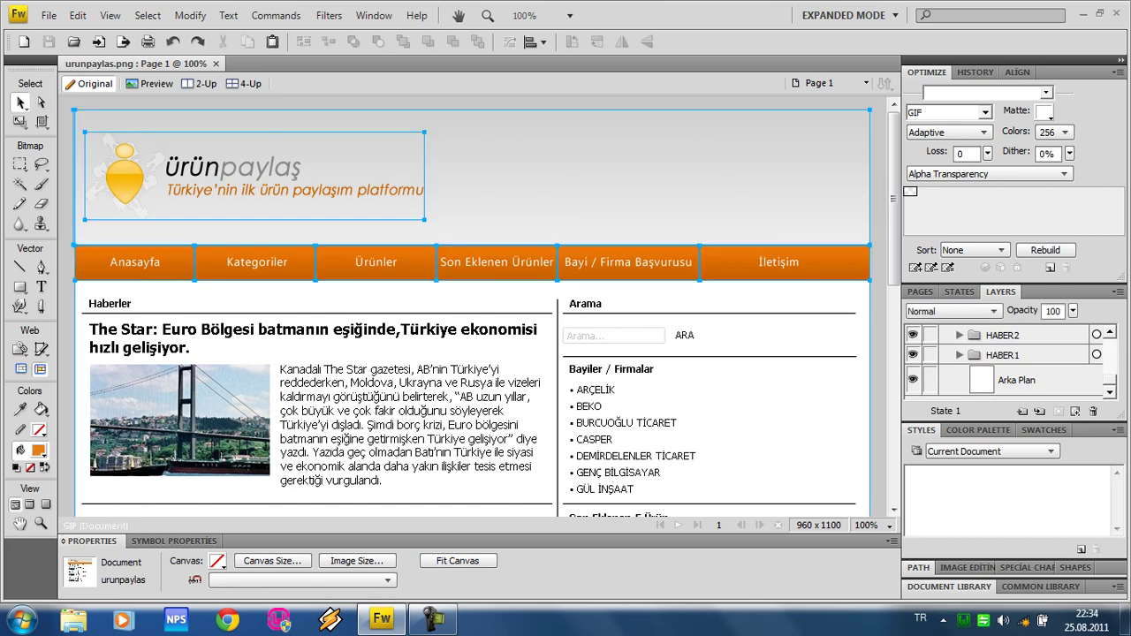
key("ctrl+d")
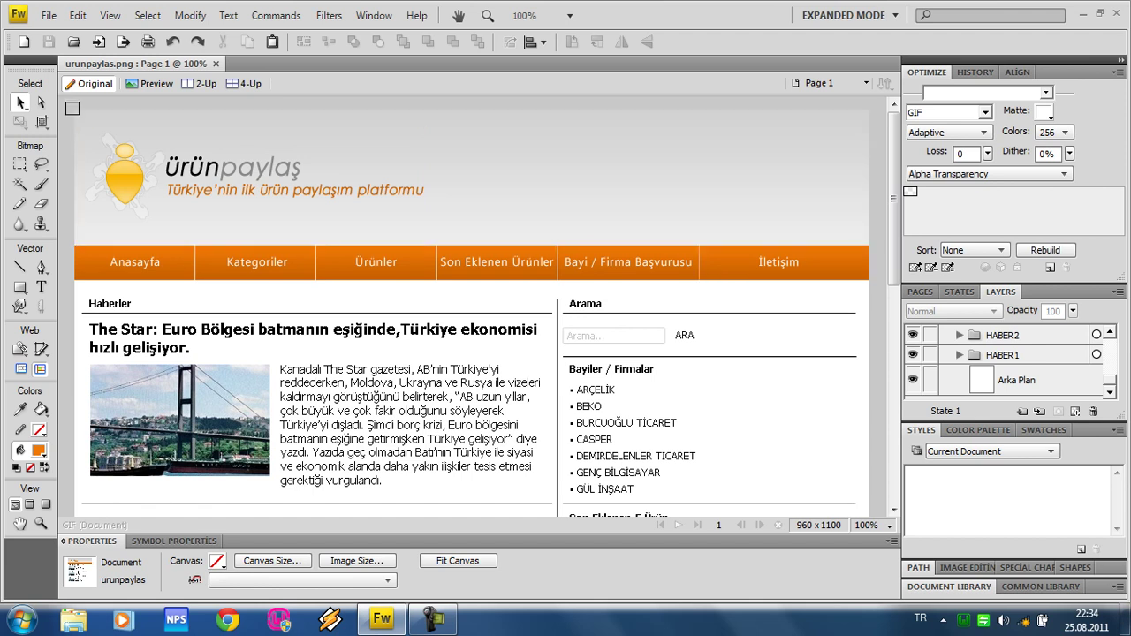
key("ctrl+a")
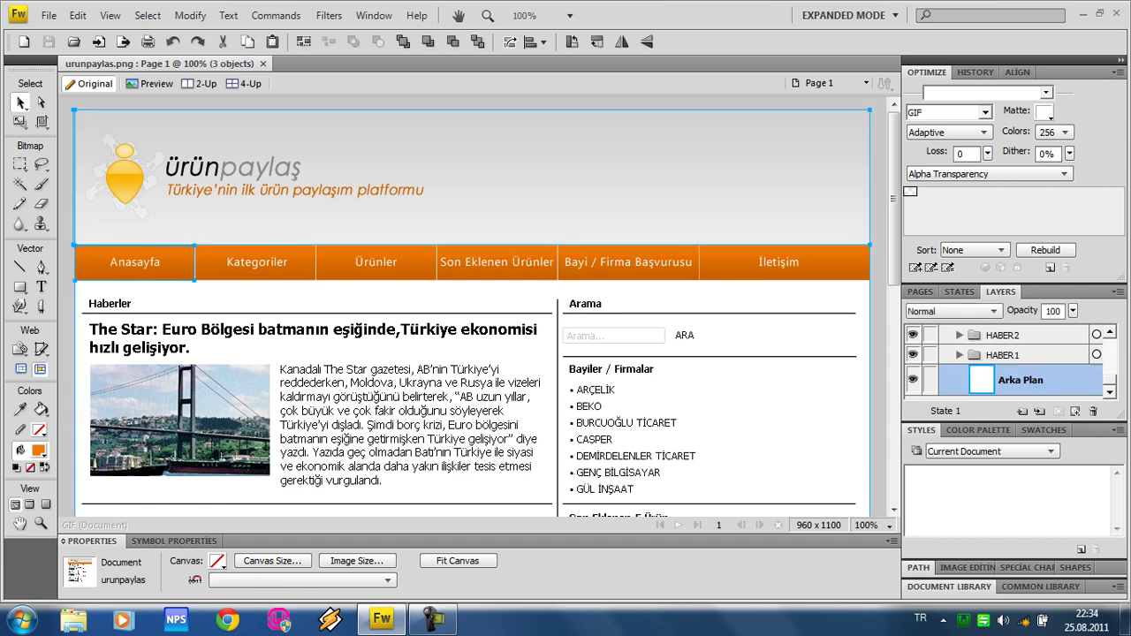
key("ctrl+d")
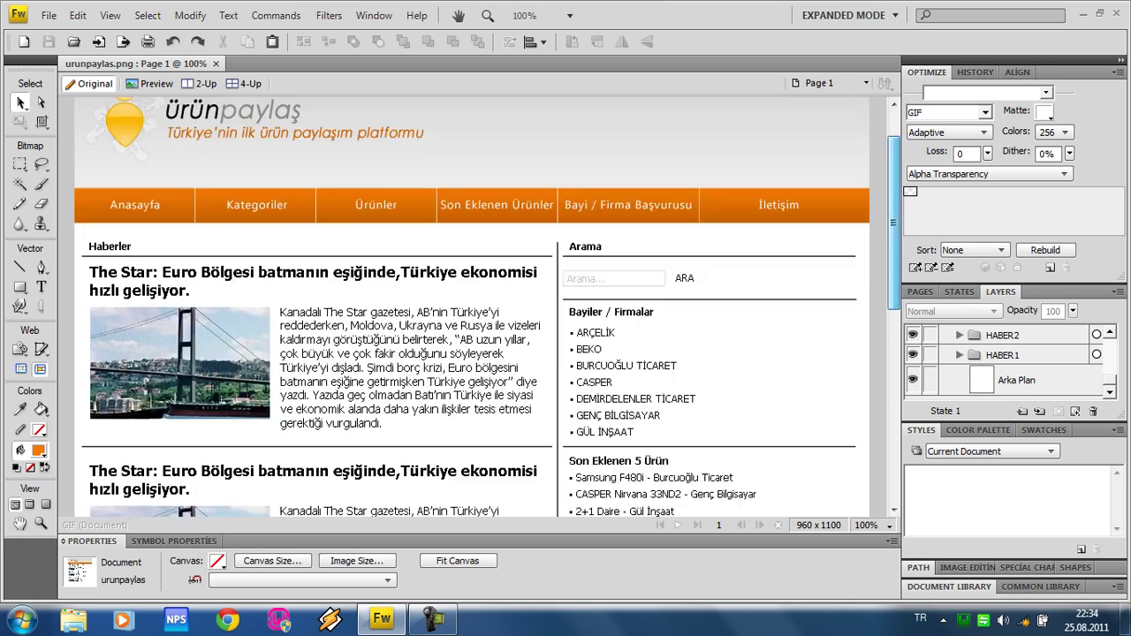
scroll(472, 310, "down", 5)
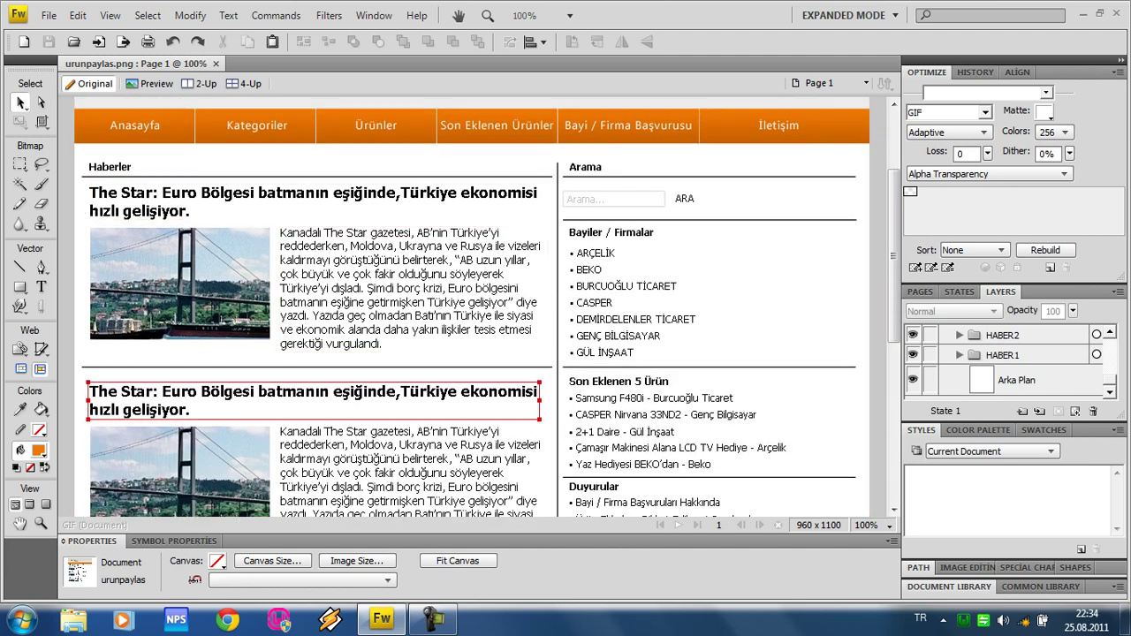
scroll(472, 309, "up", 3)
scroll(472, 310, "up", 2)
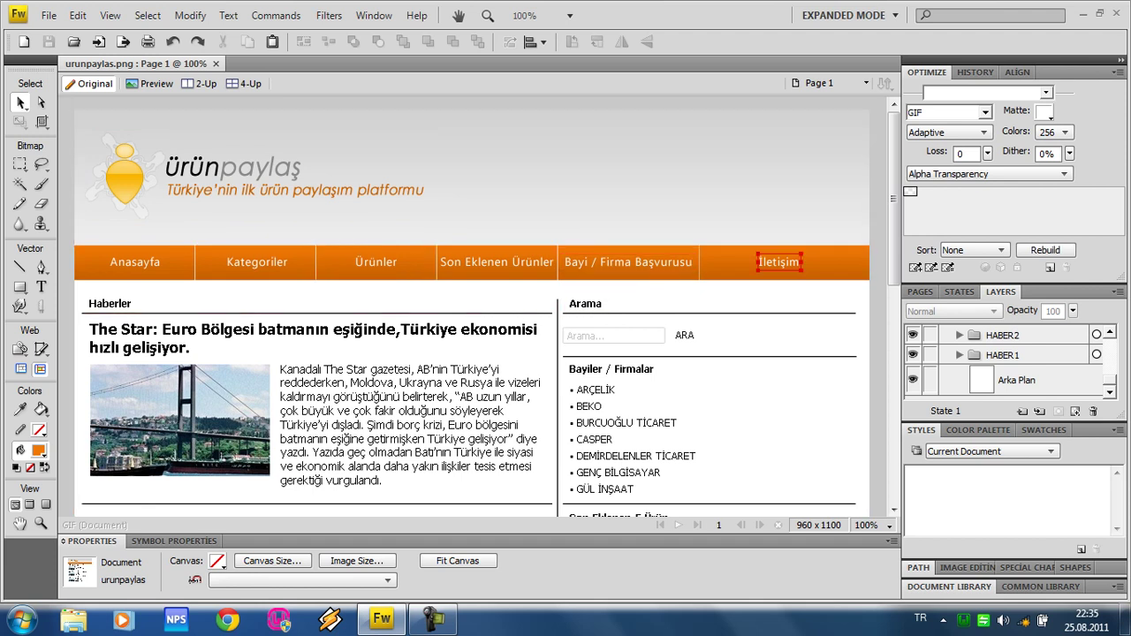
Step: With the Marquee tool, mark a 1-px-wide strip down the canvas's full left edge
left_click(313, 338)
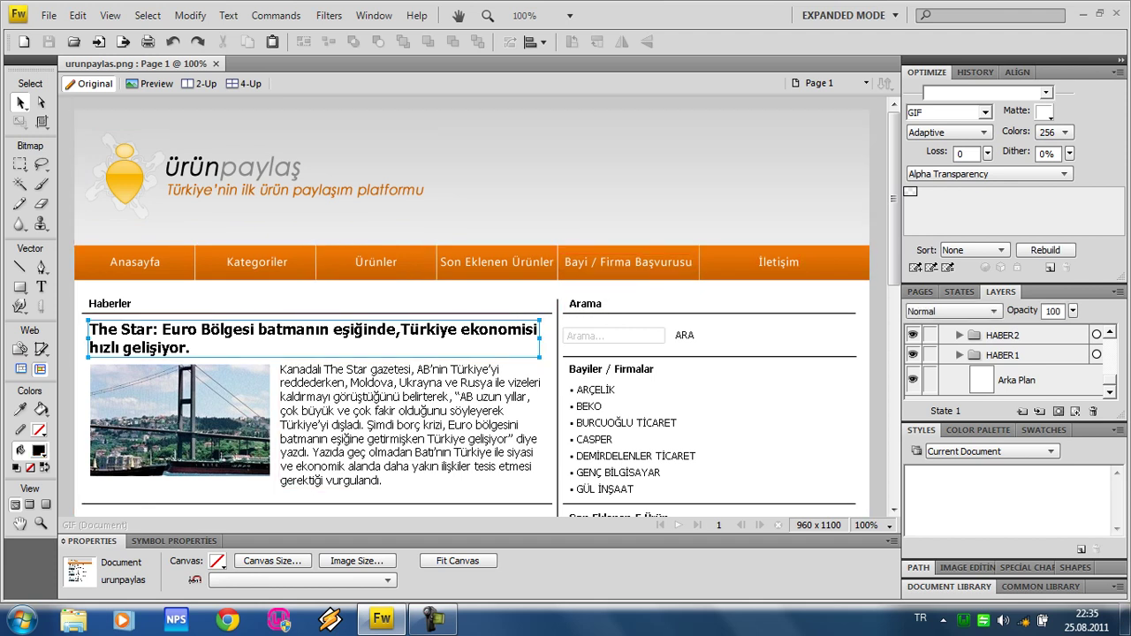
left_click(530, 203)
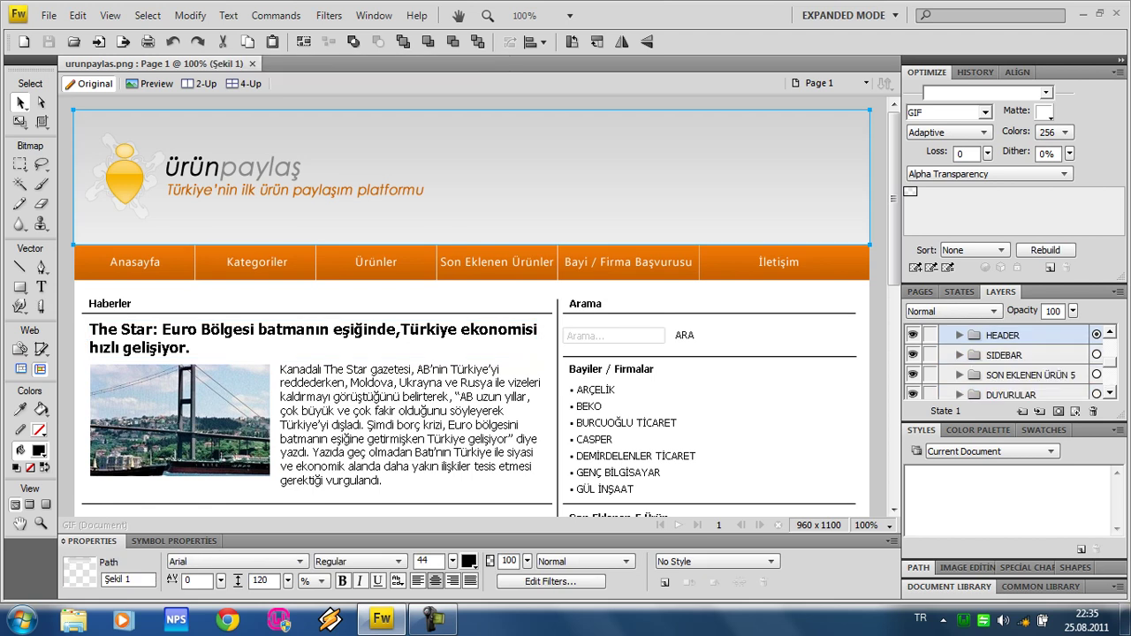
key("ctrl+d")
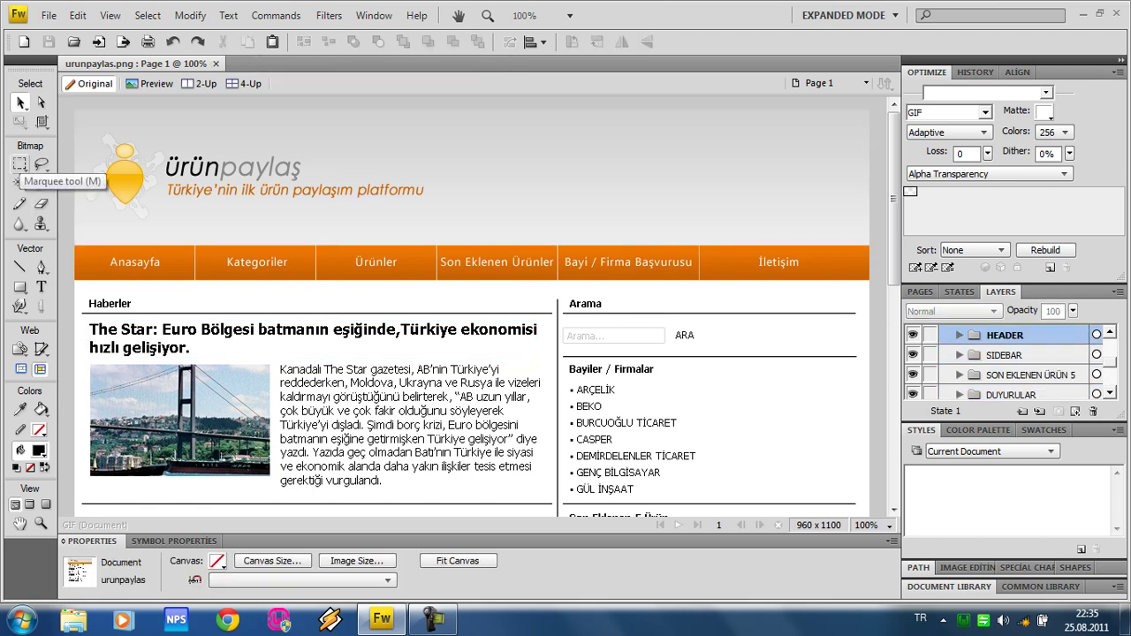
left_click(19, 165)
left_click(99, 180)
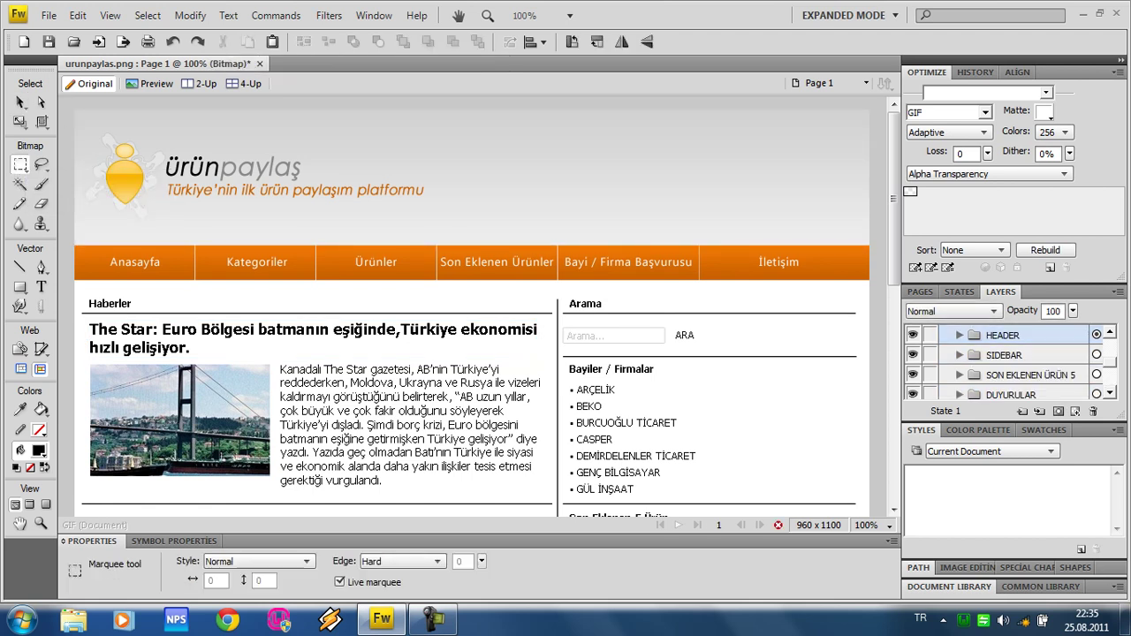
scroll(86, 341, "down", 3)
scroll(71, 452, "down", 2)
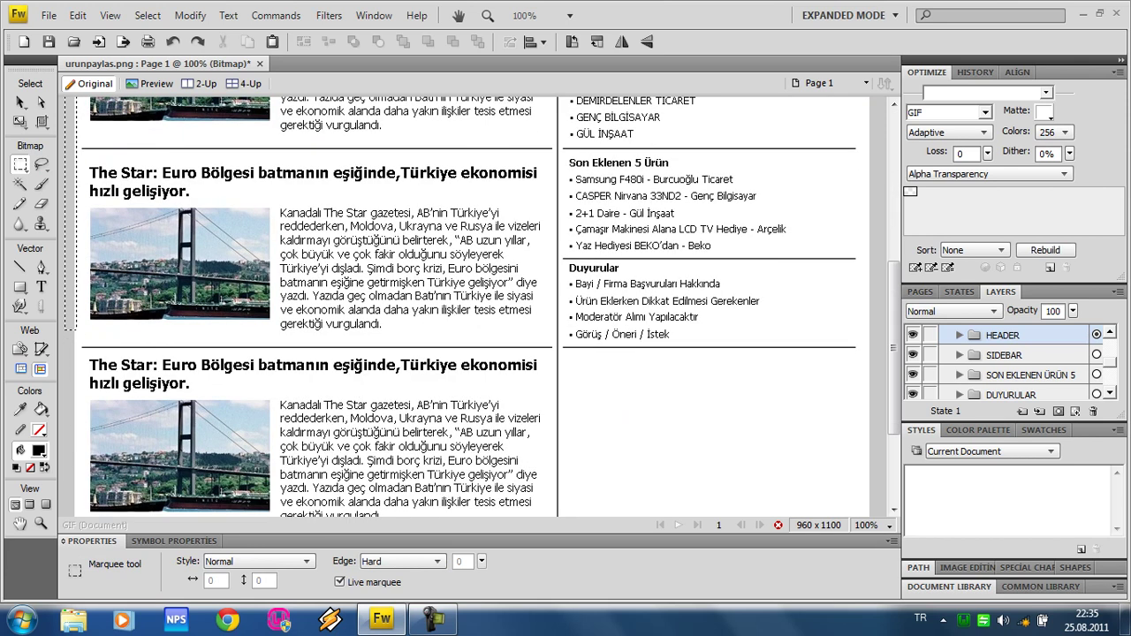
scroll(71, 452, "down", 2)
scroll(71, 452, "down", 1)
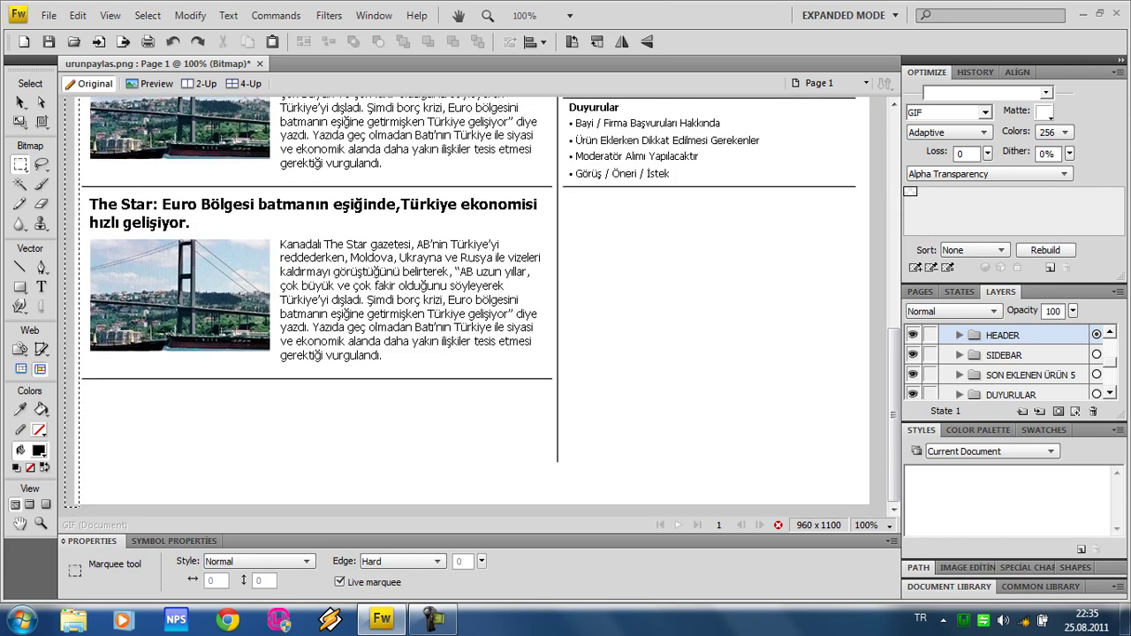
scroll(470, 307, "up", 3)
scroll(470, 307, "up", 3)
scroll(471, 306, "up", 3)
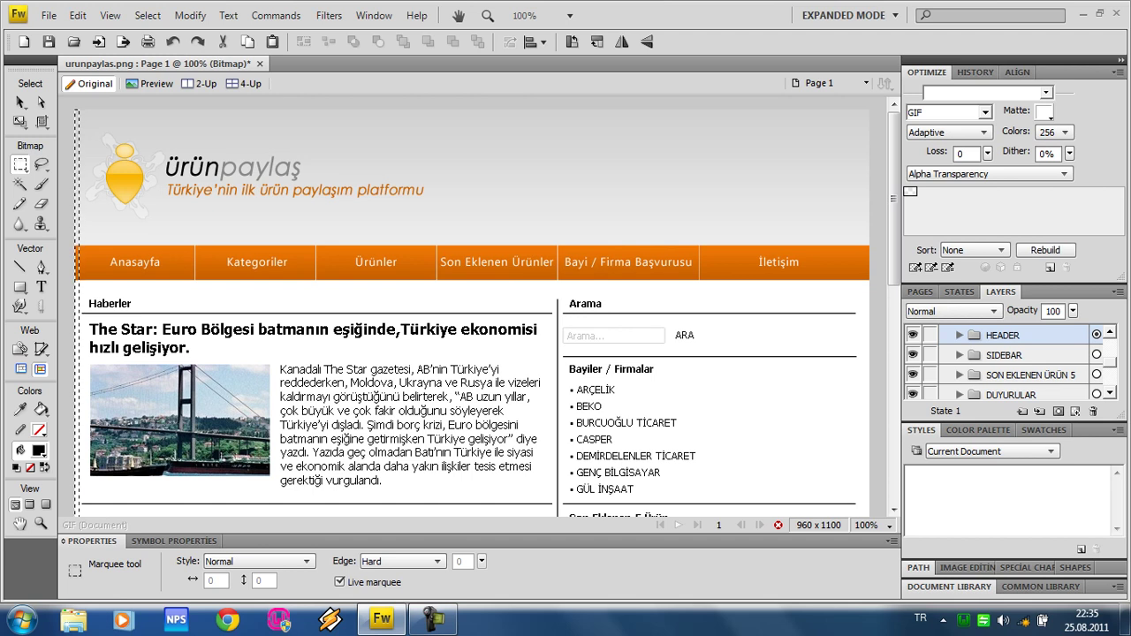
Step: Set the Optimize export format to PNG32 and reselect the left-edge strip
left_click(945, 112)
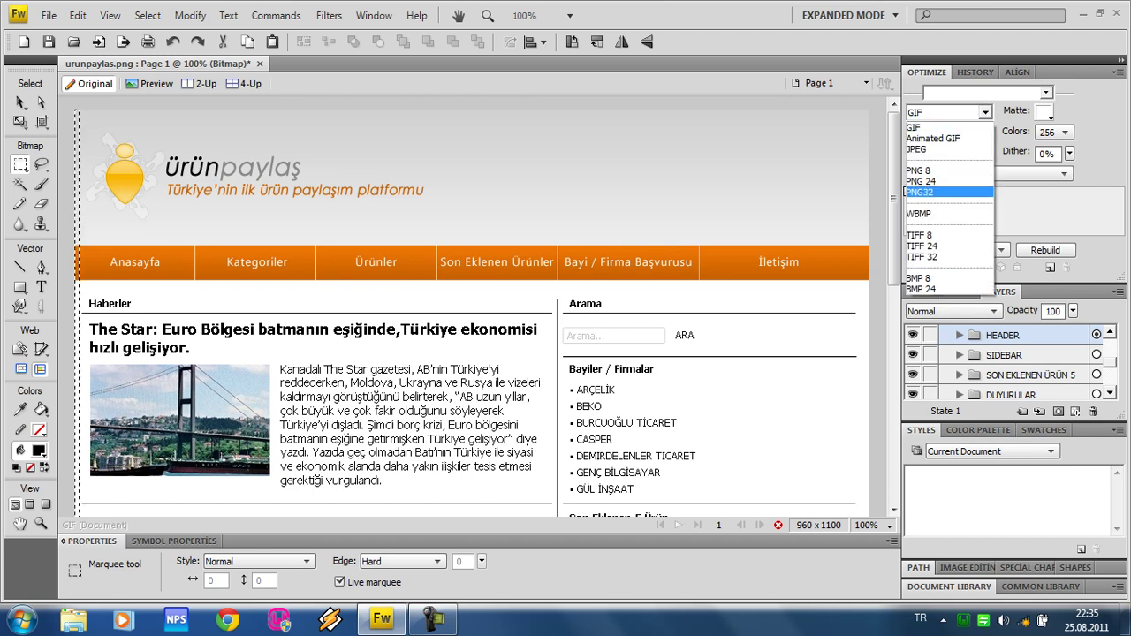
left_click(928, 192)
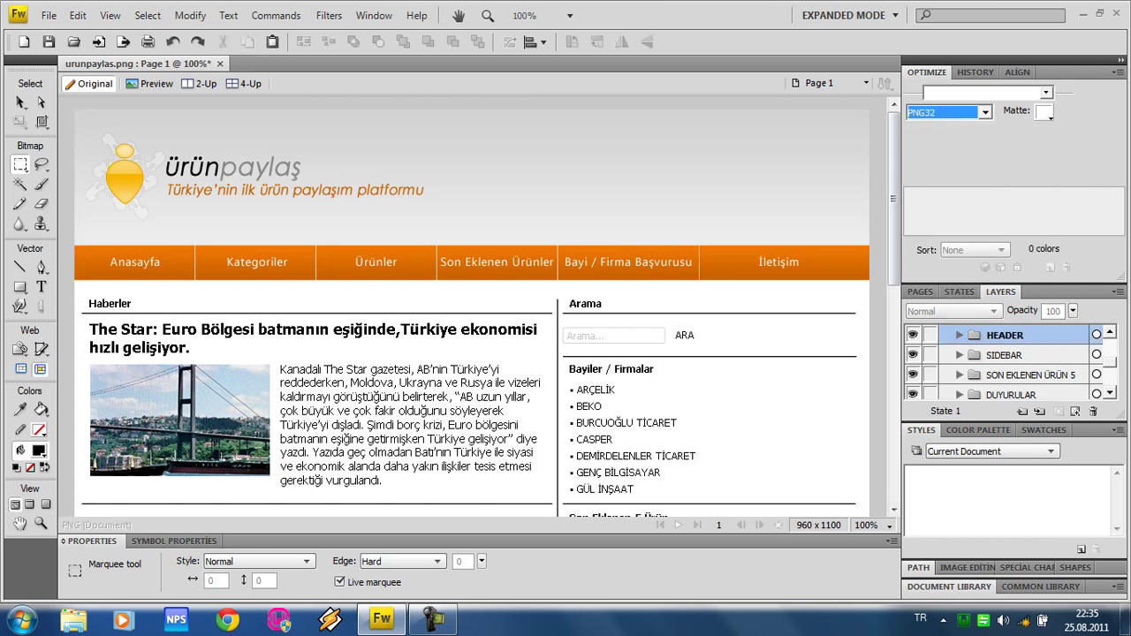
key("ctrl+a")
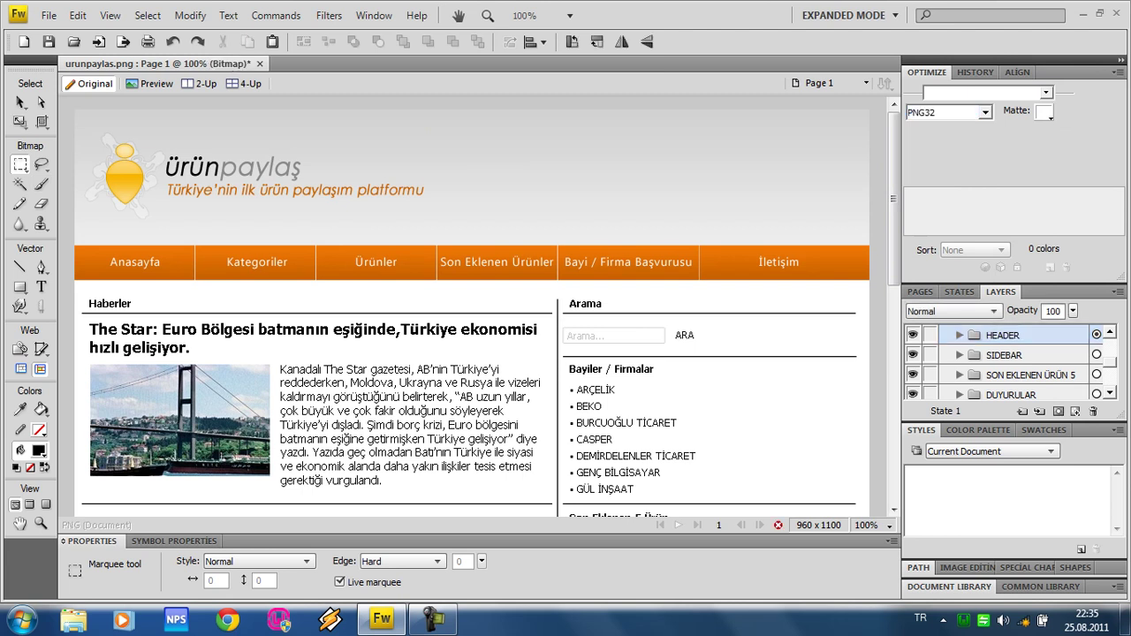
scroll(478, 309, "down", 5)
scroll(477, 309, "down", 5)
scroll(477, 309, "down", 2)
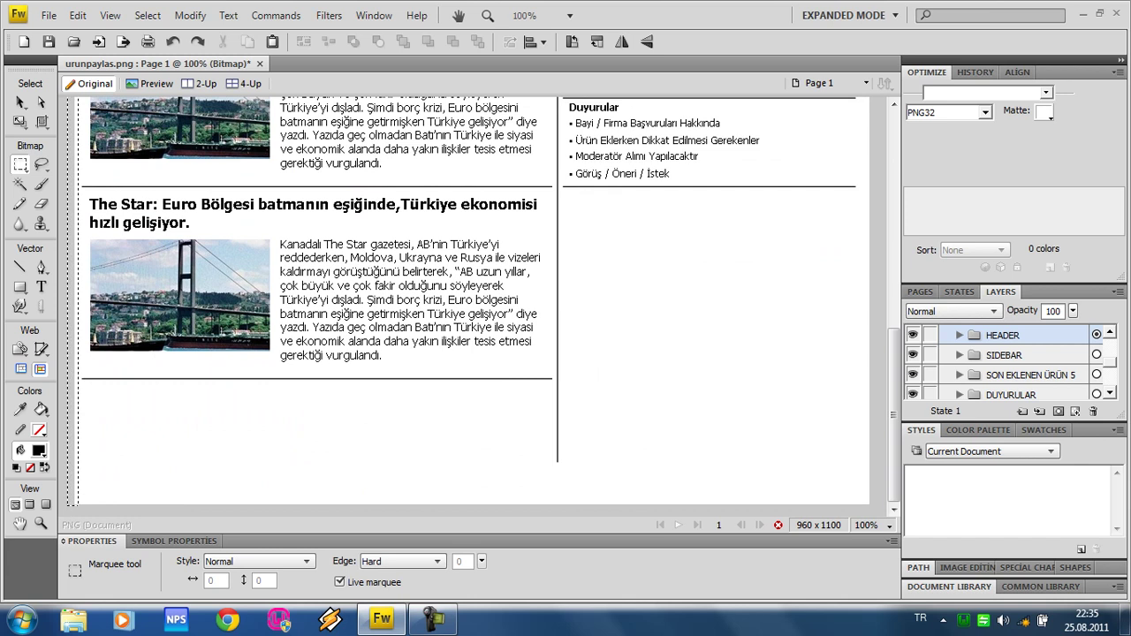
scroll(477, 309, "up", 2)
scroll(478, 310, "up", 2)
scroll(477, 309, "up", 8)
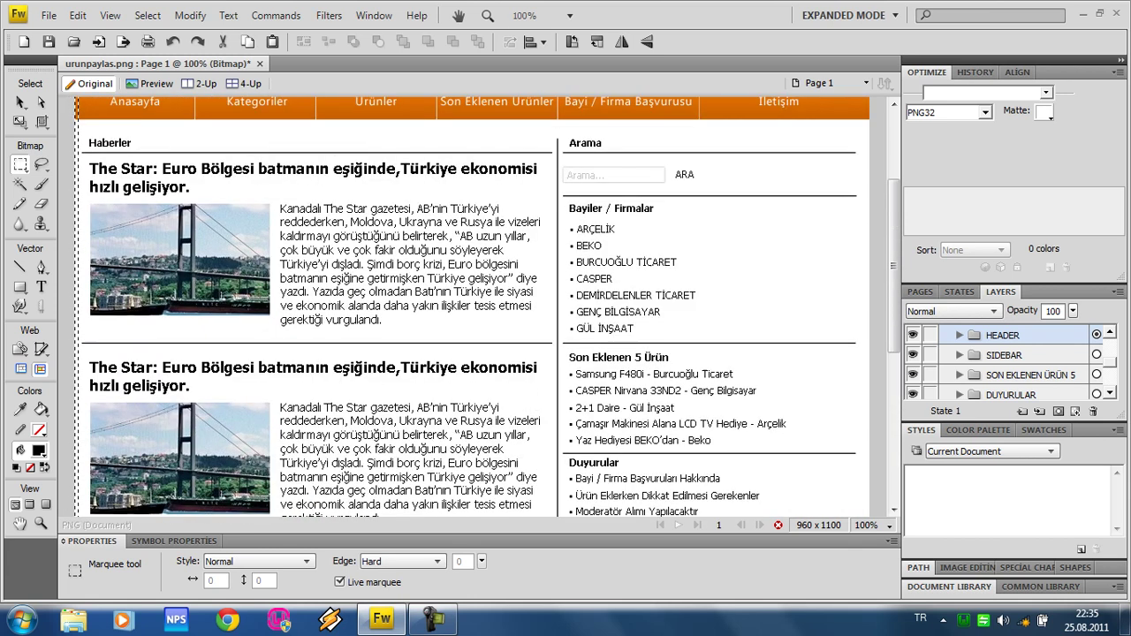
scroll(478, 309, "up", 5)
scroll(477, 309, "up", 2)
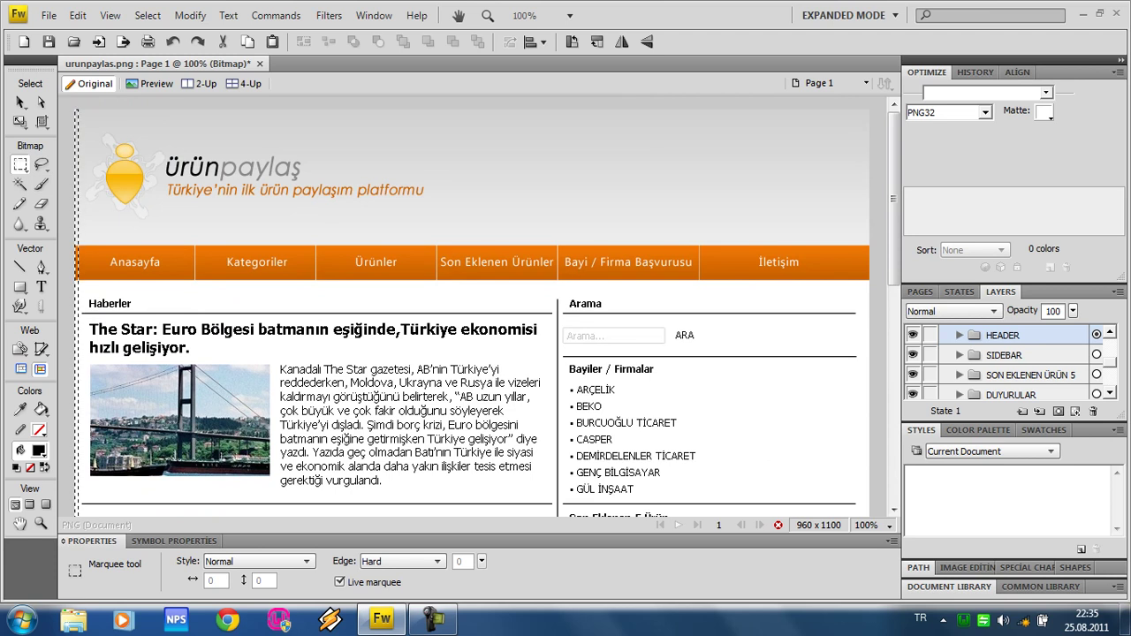
Step: Turn the strip into a slice and export it as bg into the images folder
right_click(74, 165)
left_click(128, 538)
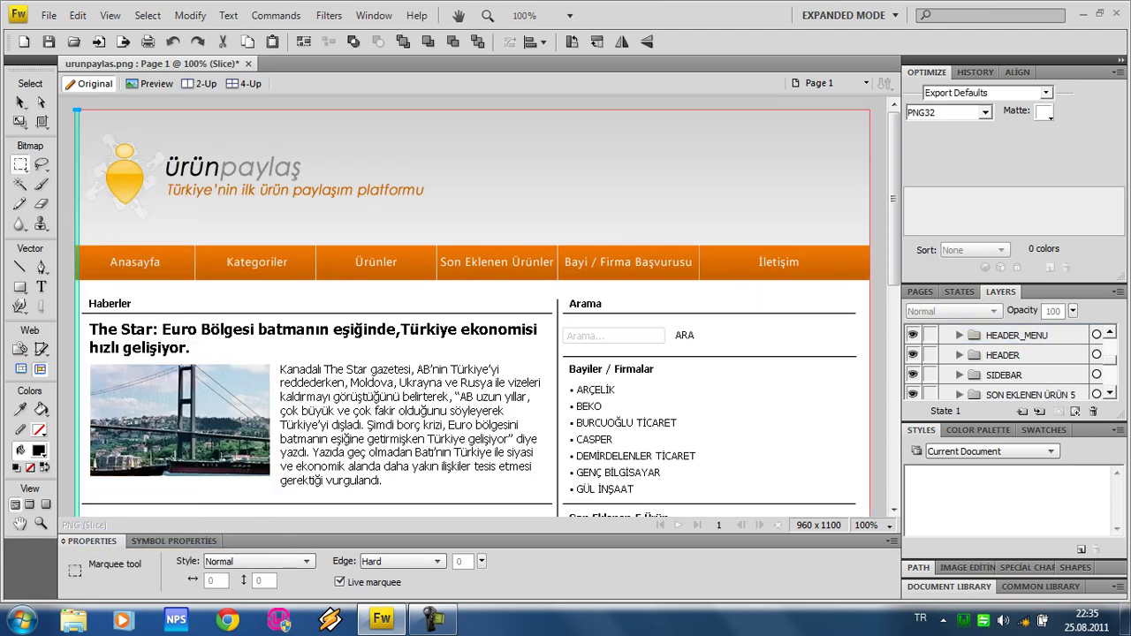
right_click(76, 138)
left_click(150, 147)
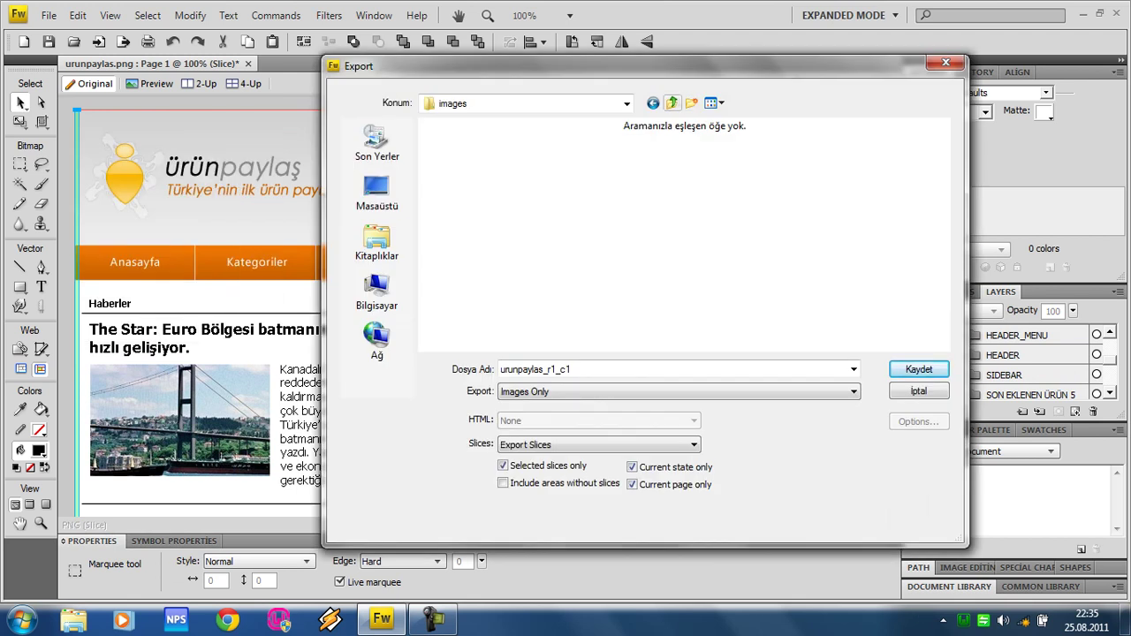
left_click(626, 104)
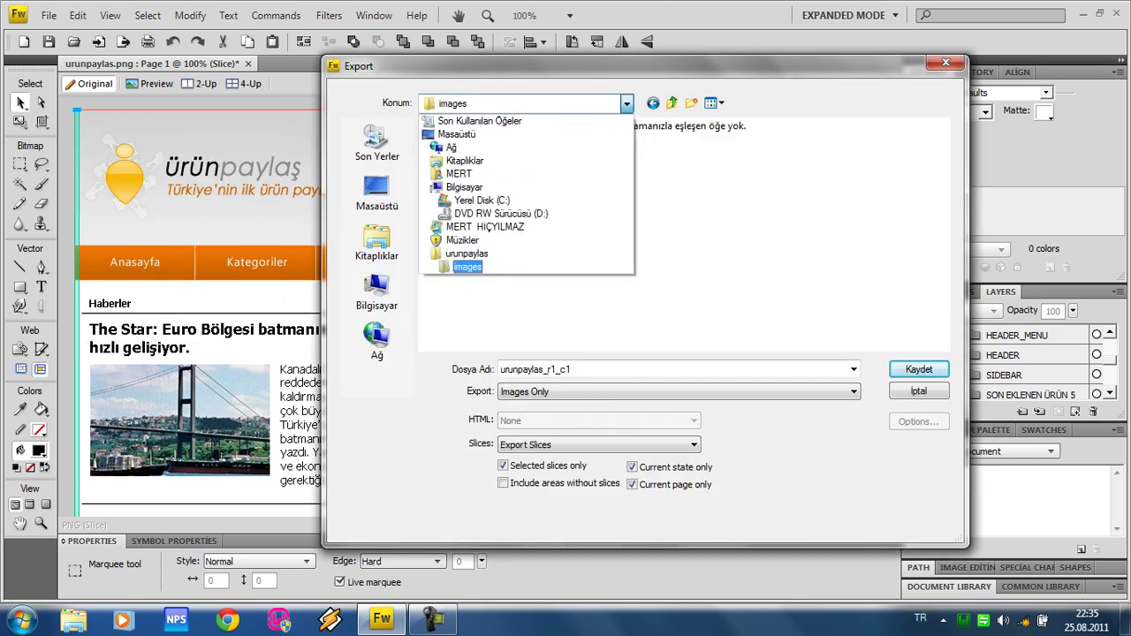
key("Return")
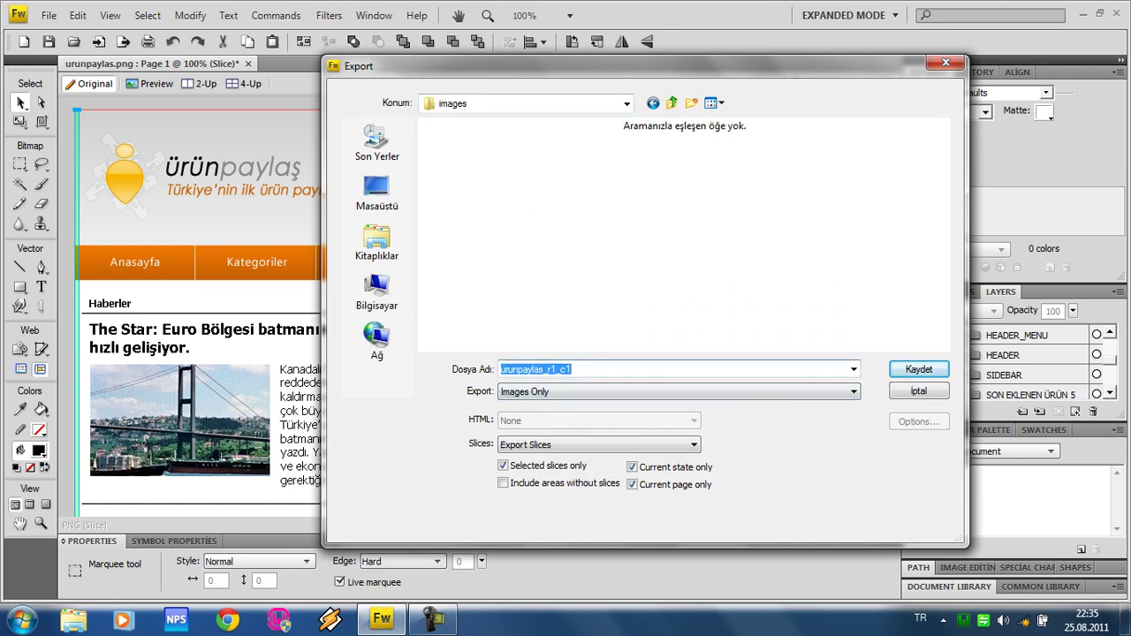
type("bg")
key("Return")
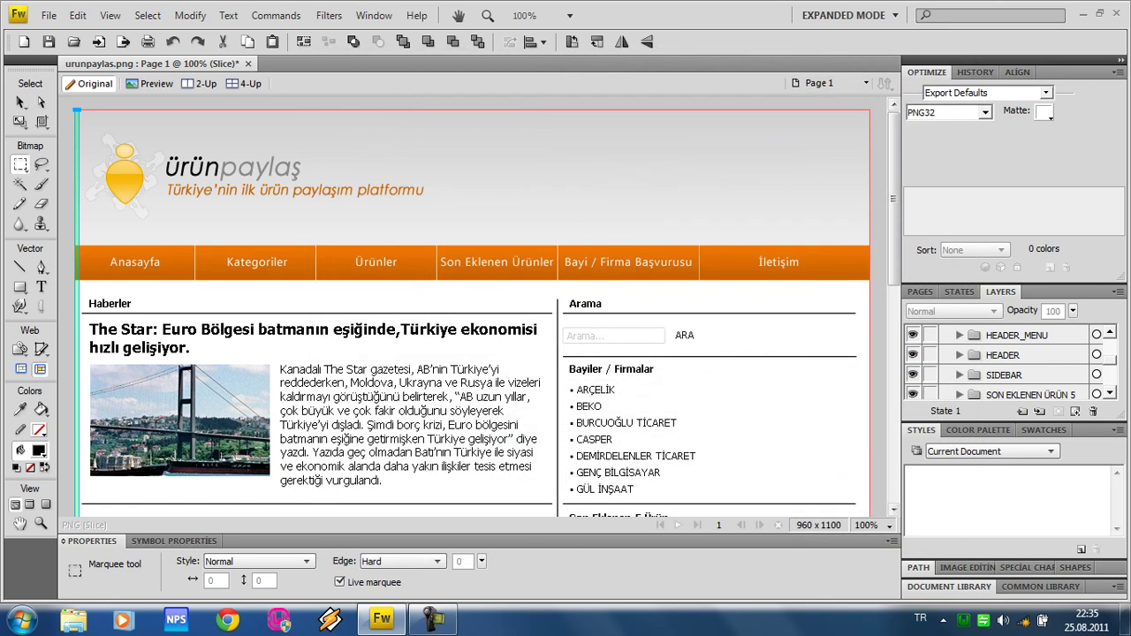
Step: Undo back to the strip selection via History, then clear the pixel selection
key("v")
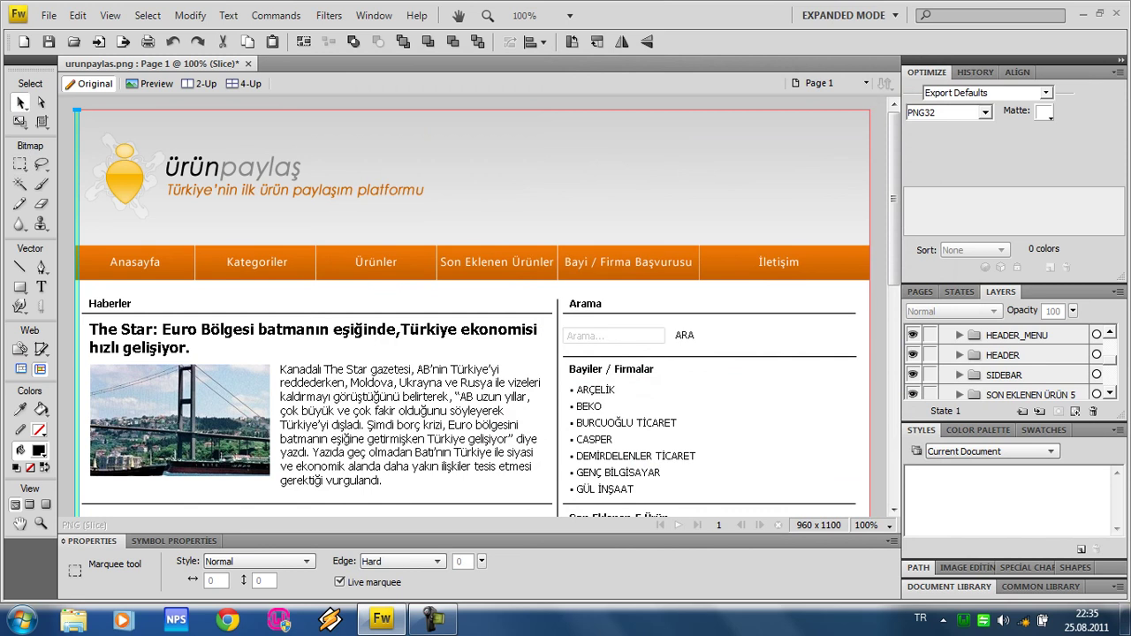
key("shift+F10")
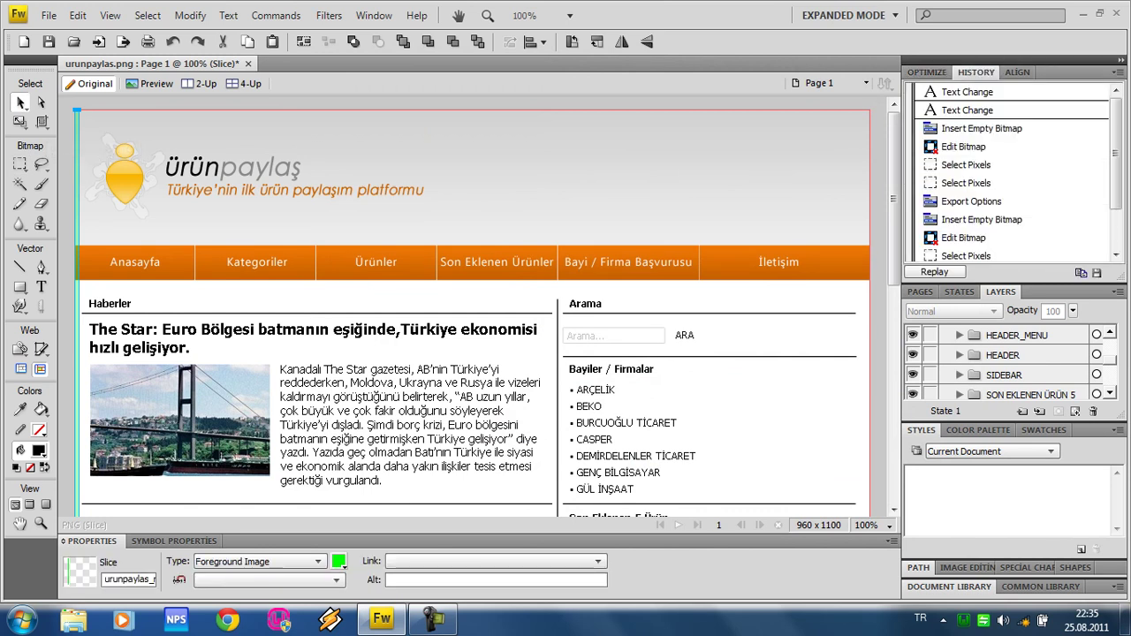
key("ctrl+d")
key("ctrl+z")
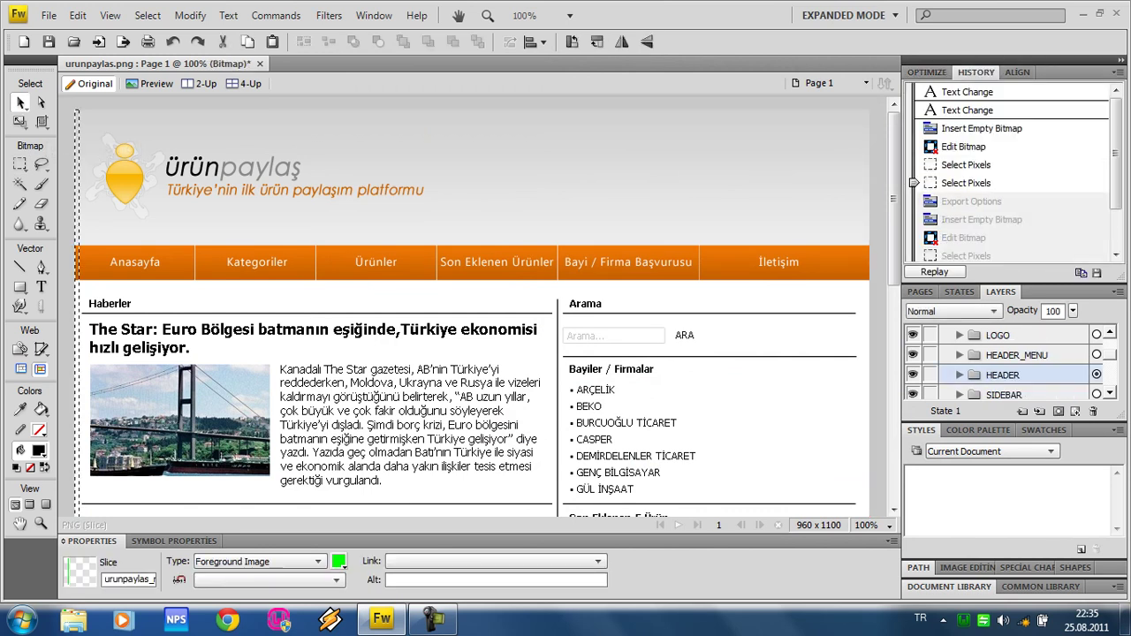
key("ctrl+d")
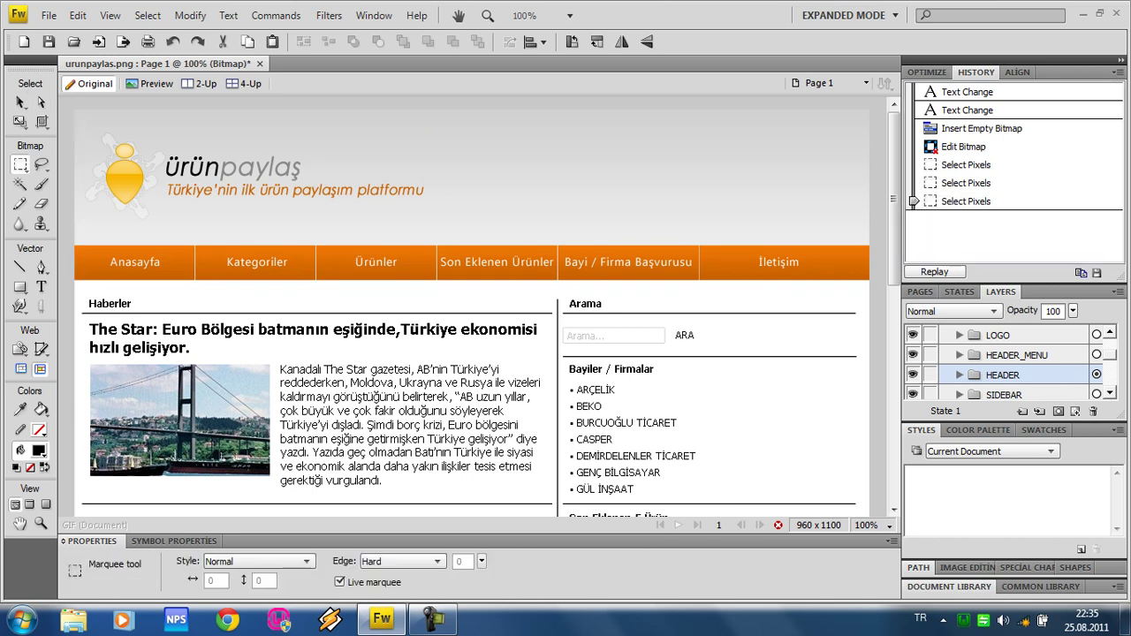
Step: With the Pointer tool, show Optimize settings and select the grey header background shape
key("v")
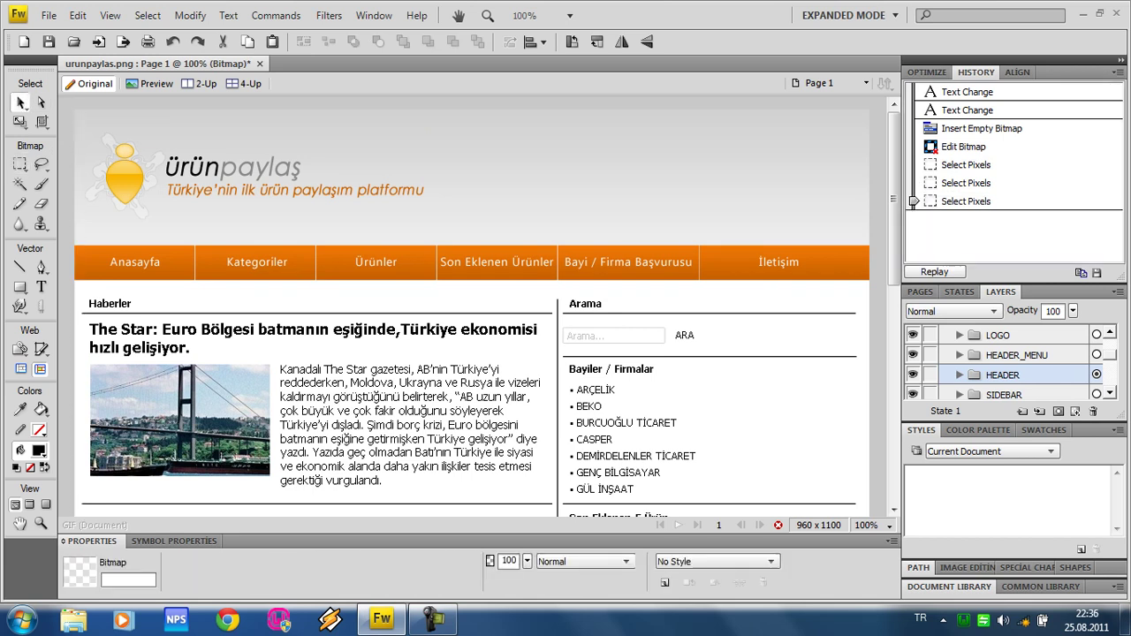
left_click(1016, 335)
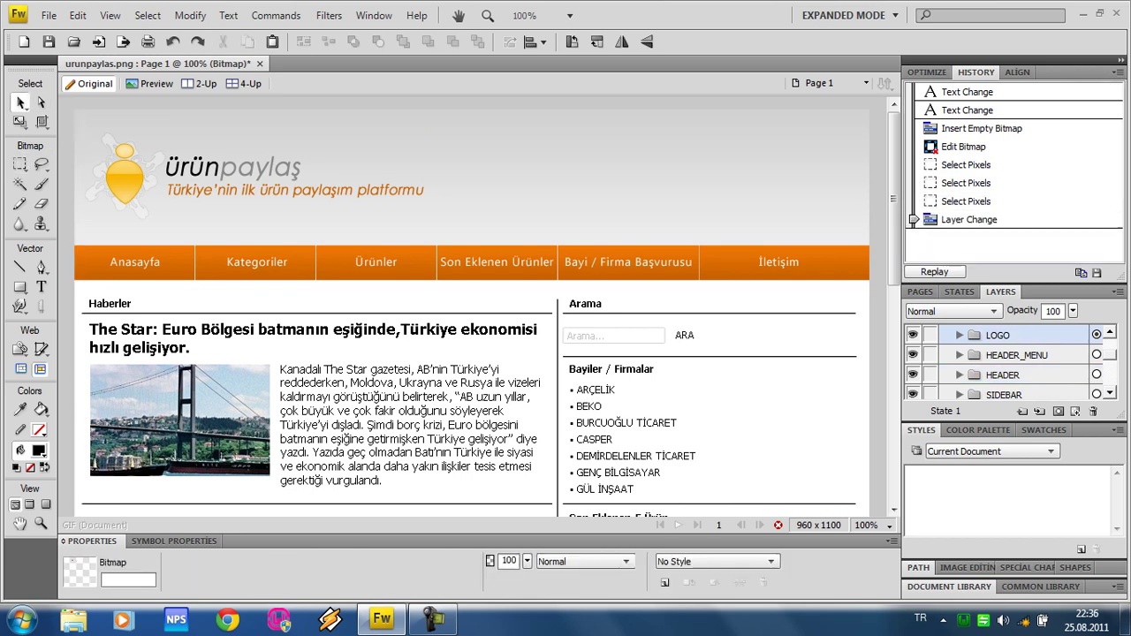
left_click(926, 72)
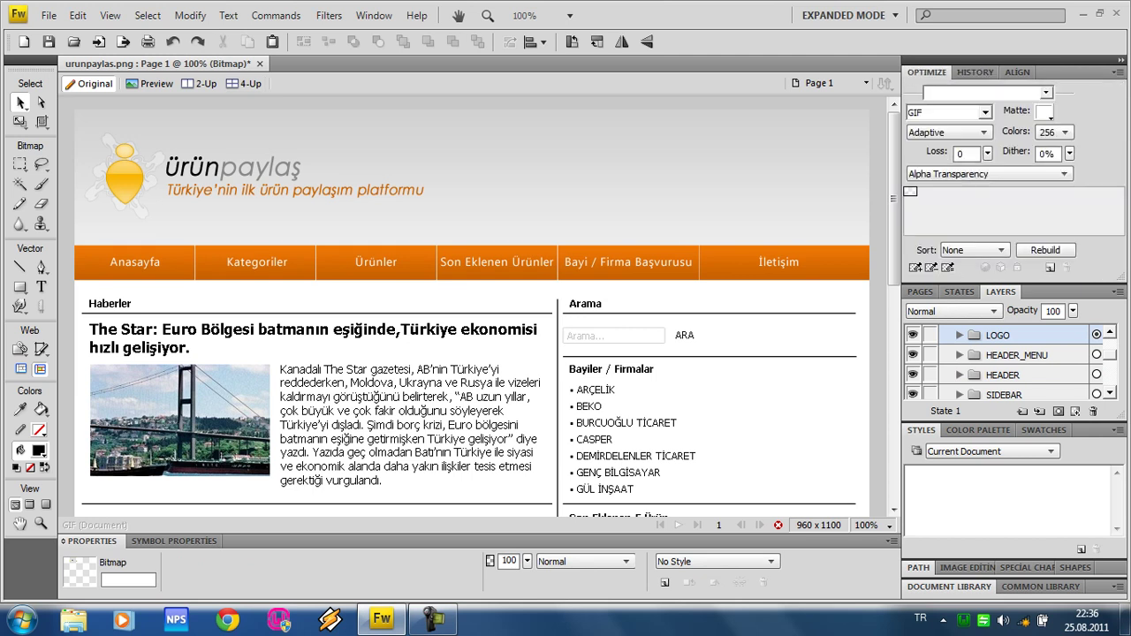
scroll(1007, 364, "down", 1)
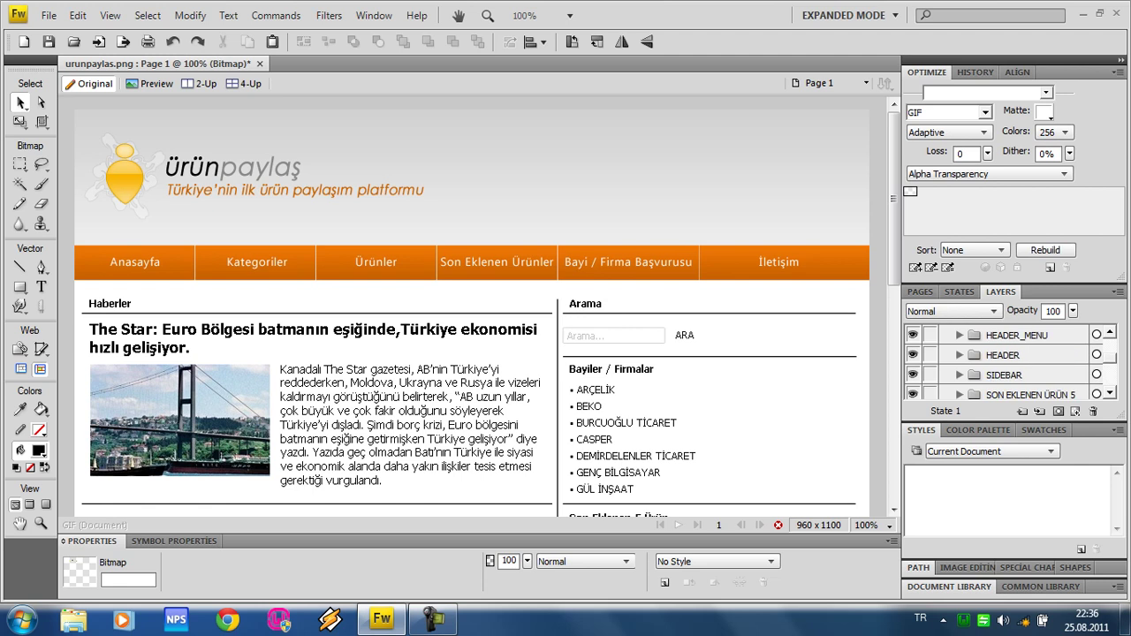
left_click(1002, 354)
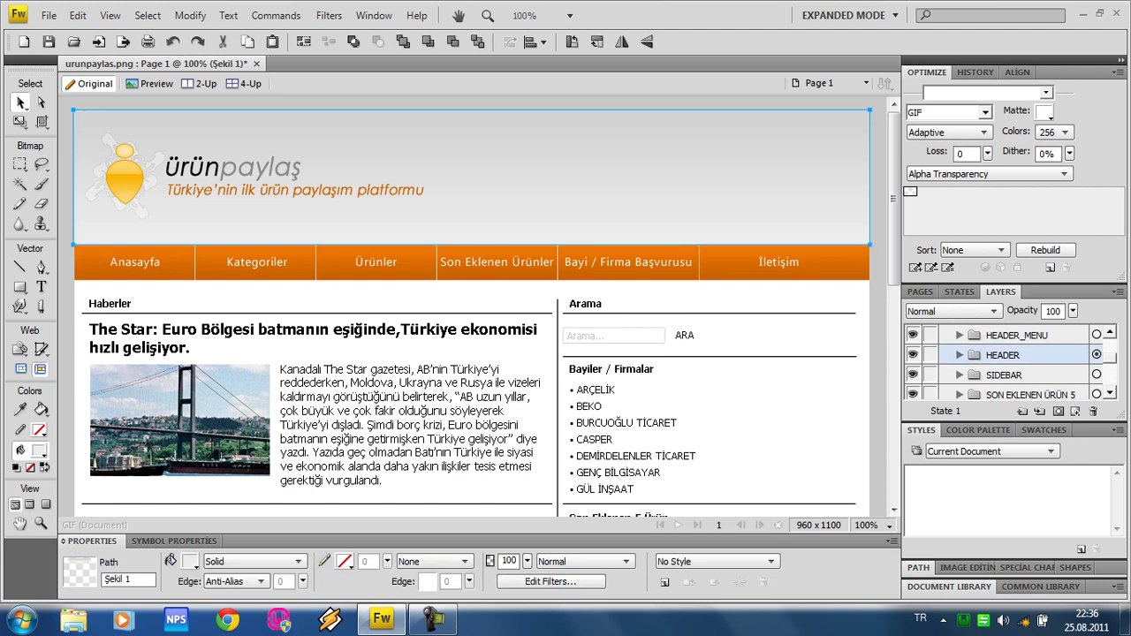
Step: Delete the grey header shape and add a PNG32 rectangular slice over the logo
key("Delete")
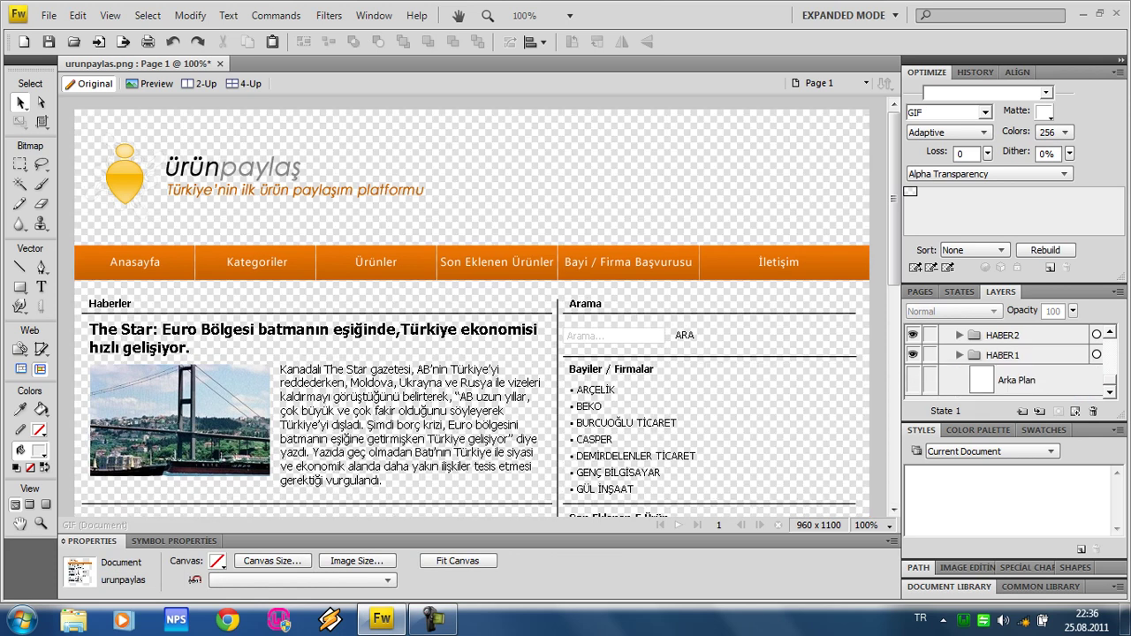
left_click(230, 177)
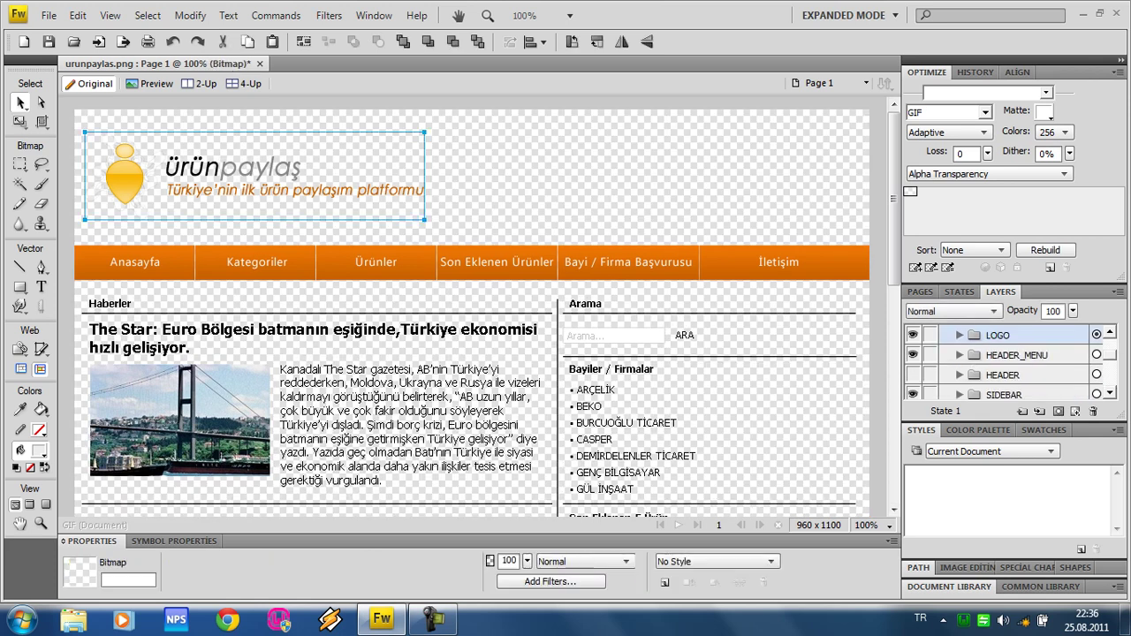
right_click(263, 131)
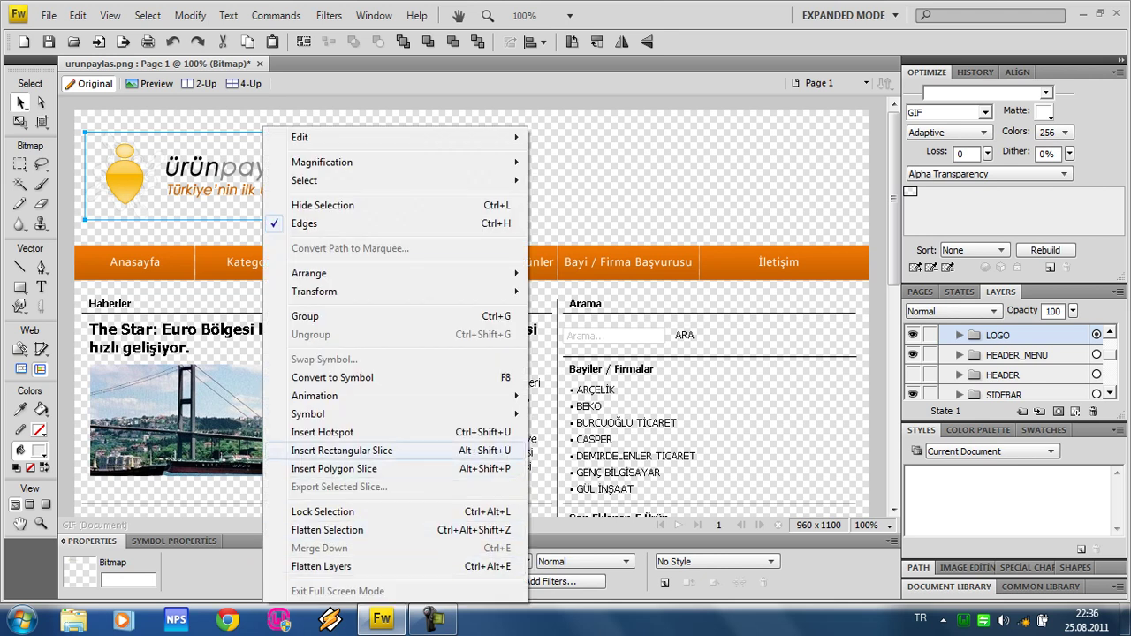
left_click(341, 450)
left_click(985, 112)
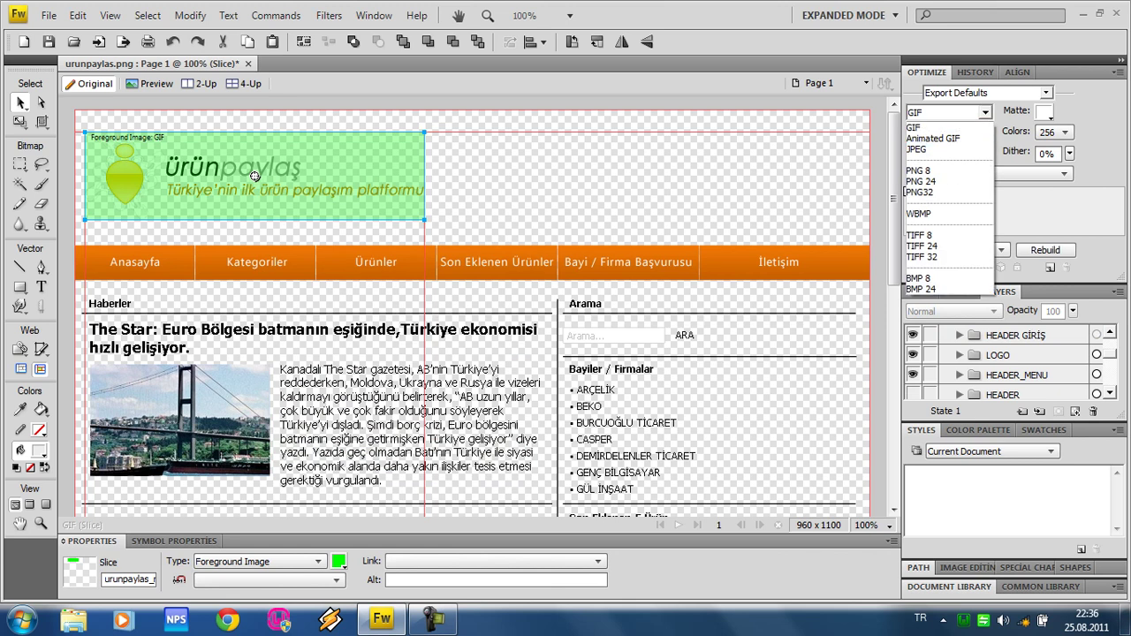
left_click(919, 192)
right_click(205, 169)
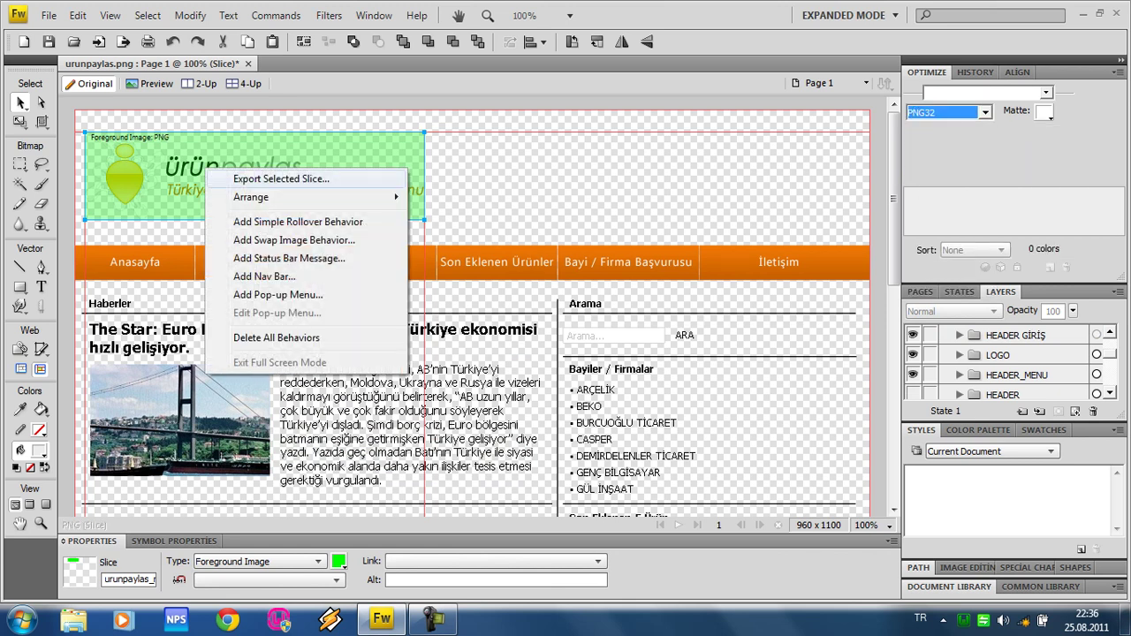
Step: Cancel the logo slice export, revert History to before the slice, and show the desktop
left_click(254, 178)
key("BackSpace")
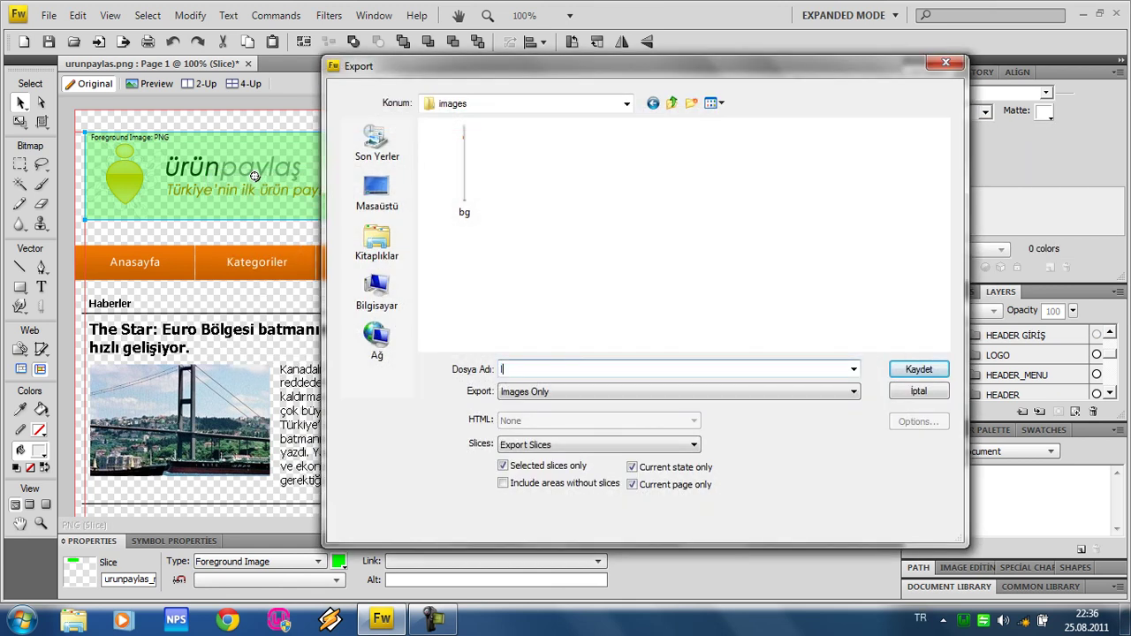
key("Escape")
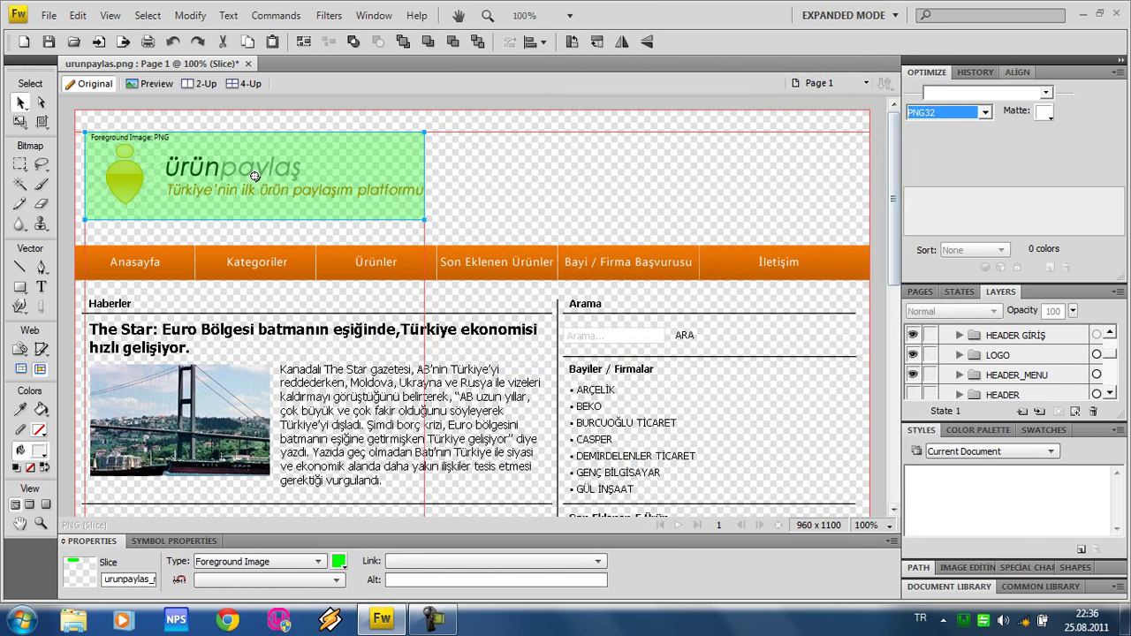
key("shift+F10")
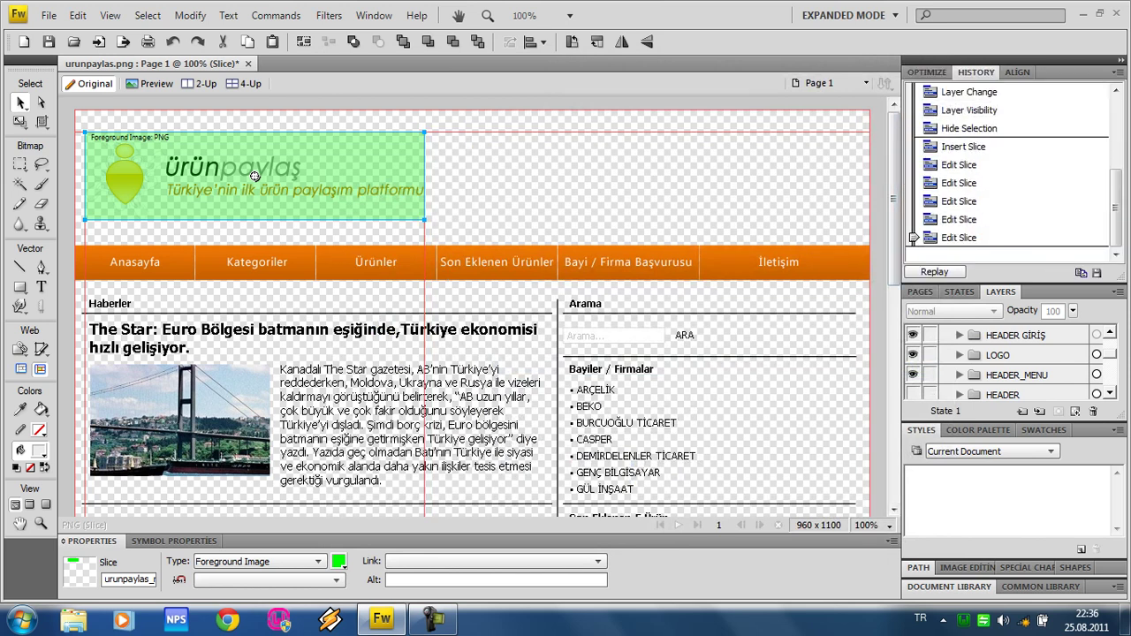
left_click_drag(913, 237, 913, 92)
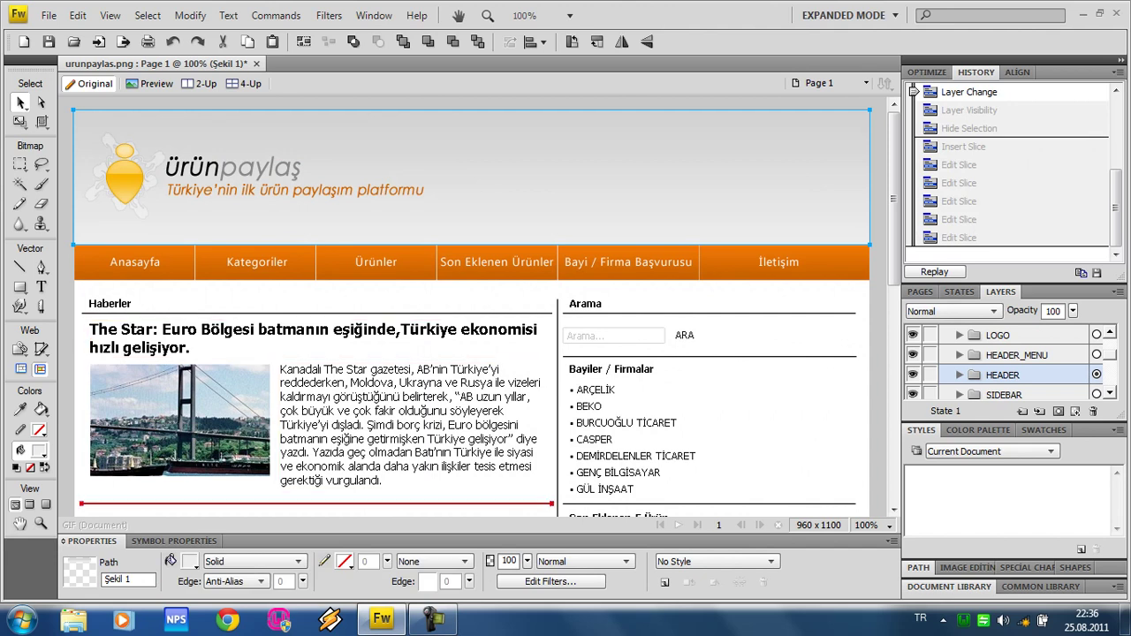
left_click(1126, 619)
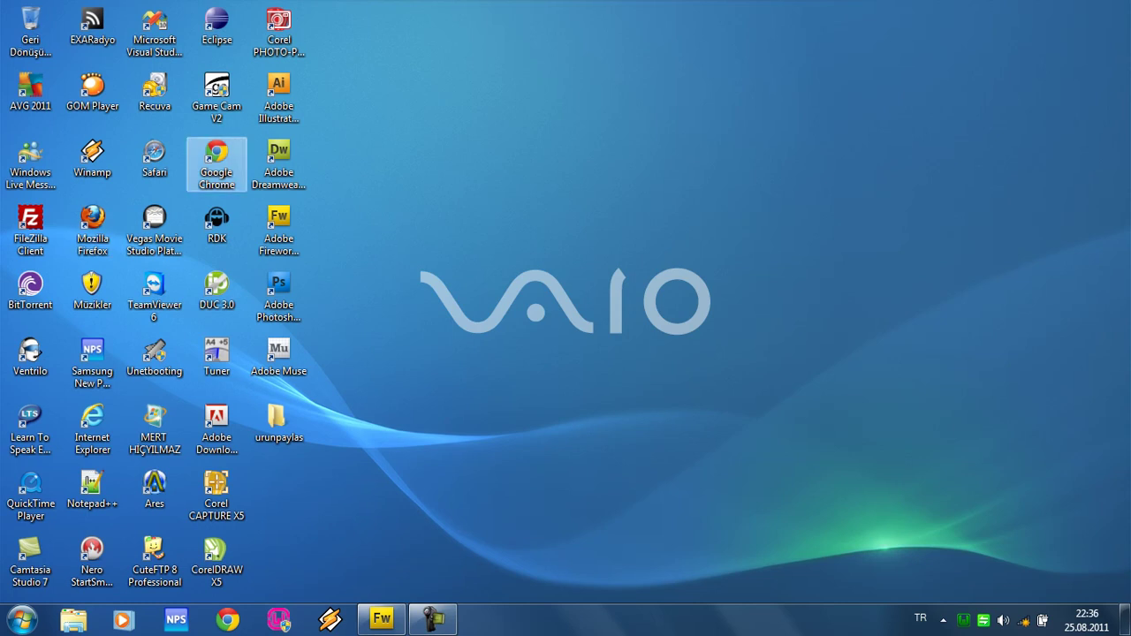
Step: Launch Adobe Dreamweaver from the Windows Start menu
right_click(47, 168)
key("Escape")
key("super")
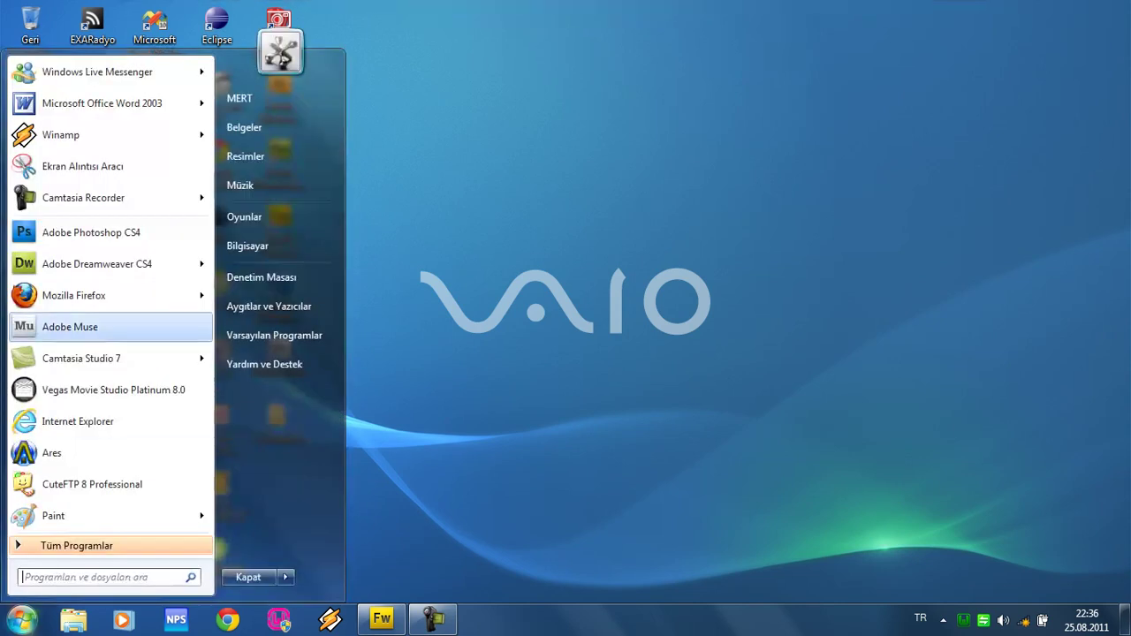
key("Escape")
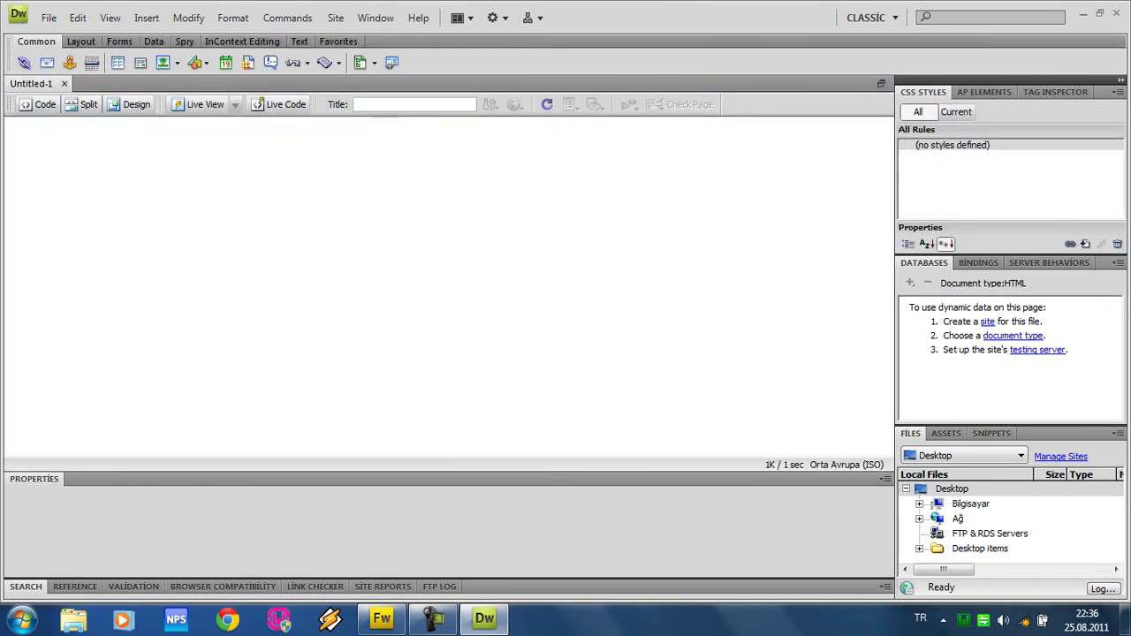
Step: Change the charset to iso-8859-9 and title the page "tanıtım ve paylaşım platformu"
key("ctrl+grave")
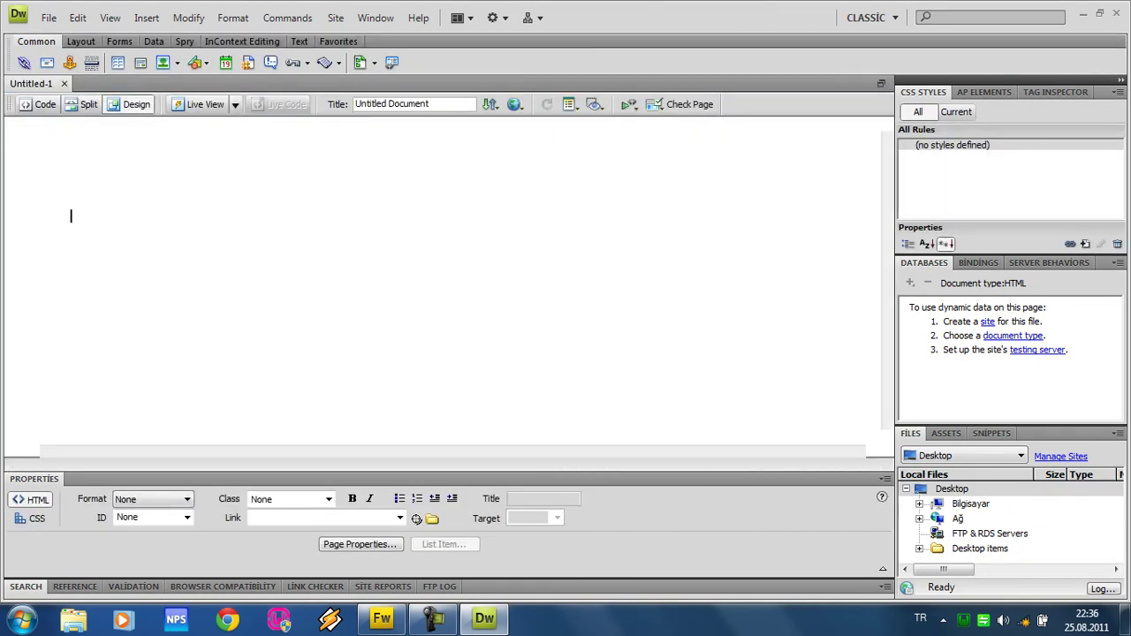
left_click(96, 164)
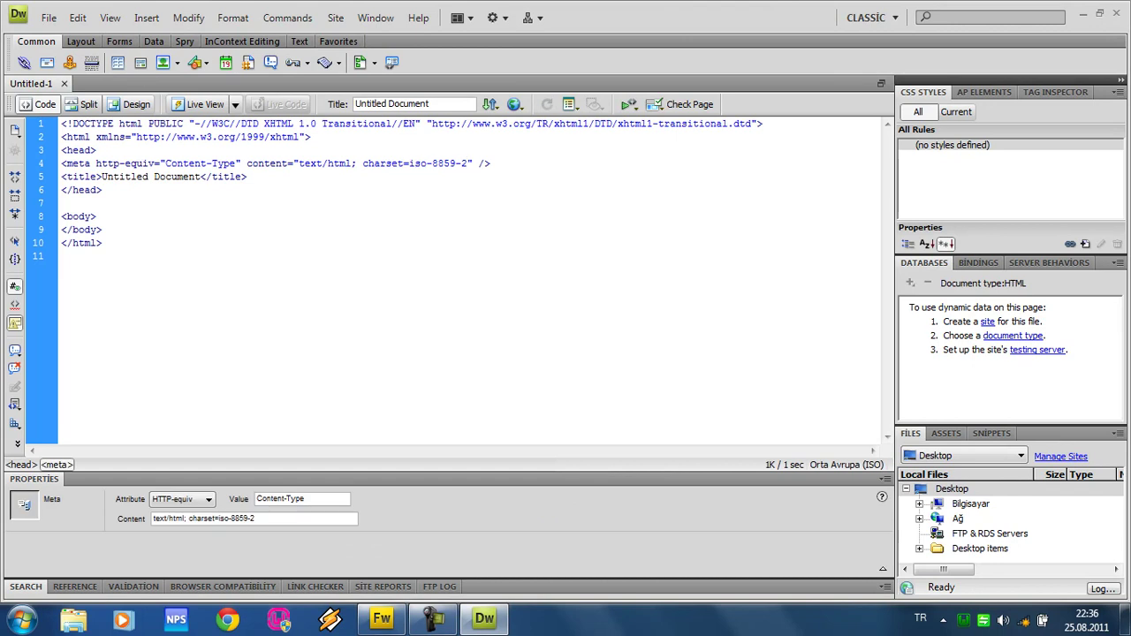
type("9")
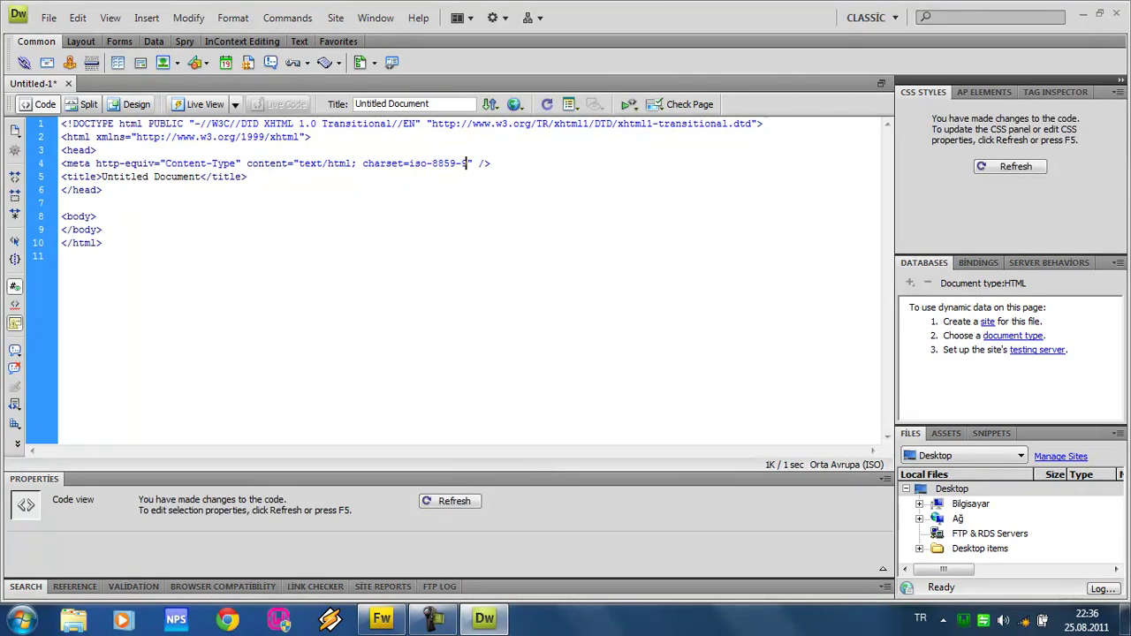
key("F5")
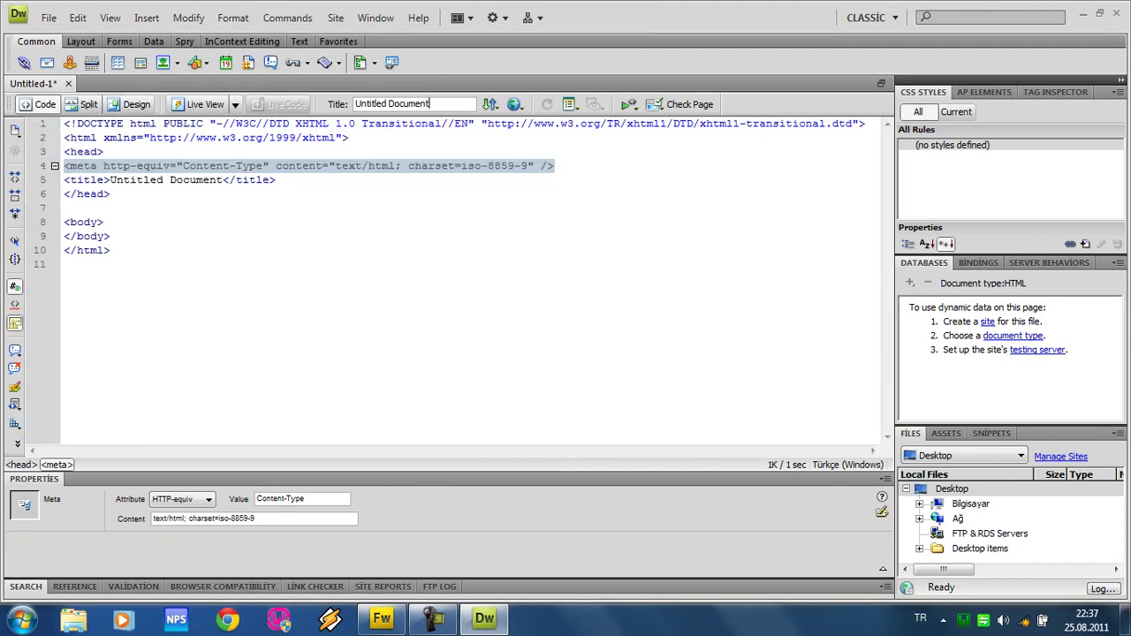
key("ctrl+grave")
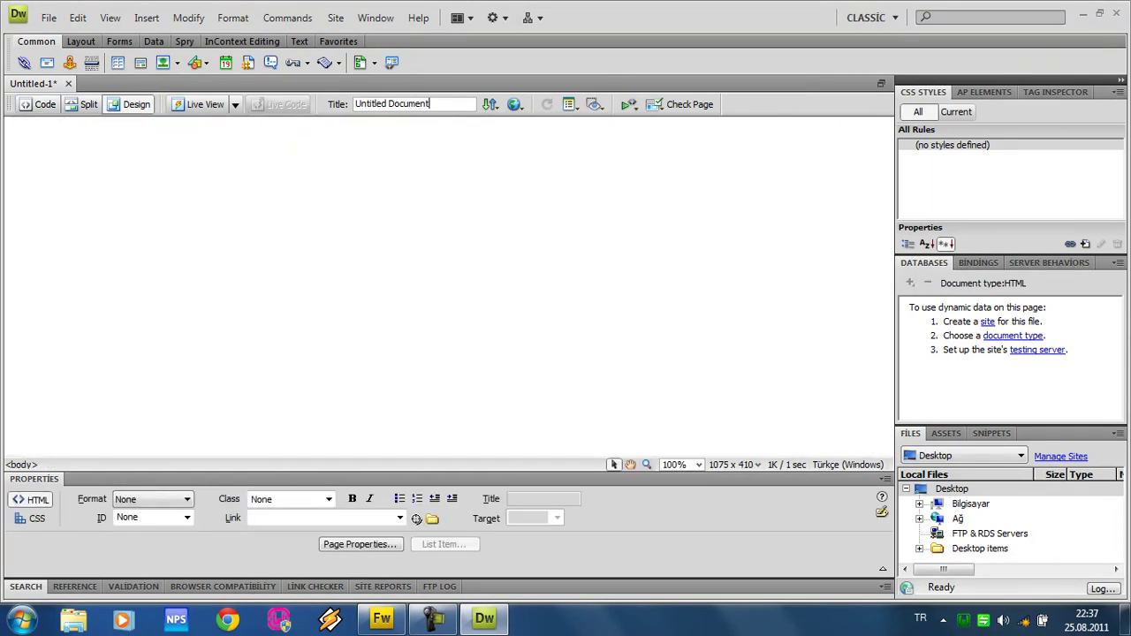
key("ctrl+a")
type("ürü")
type("aş | ")
type(" ürük tanıtım ve y")
type("aylaşım patformu")
key("Return")
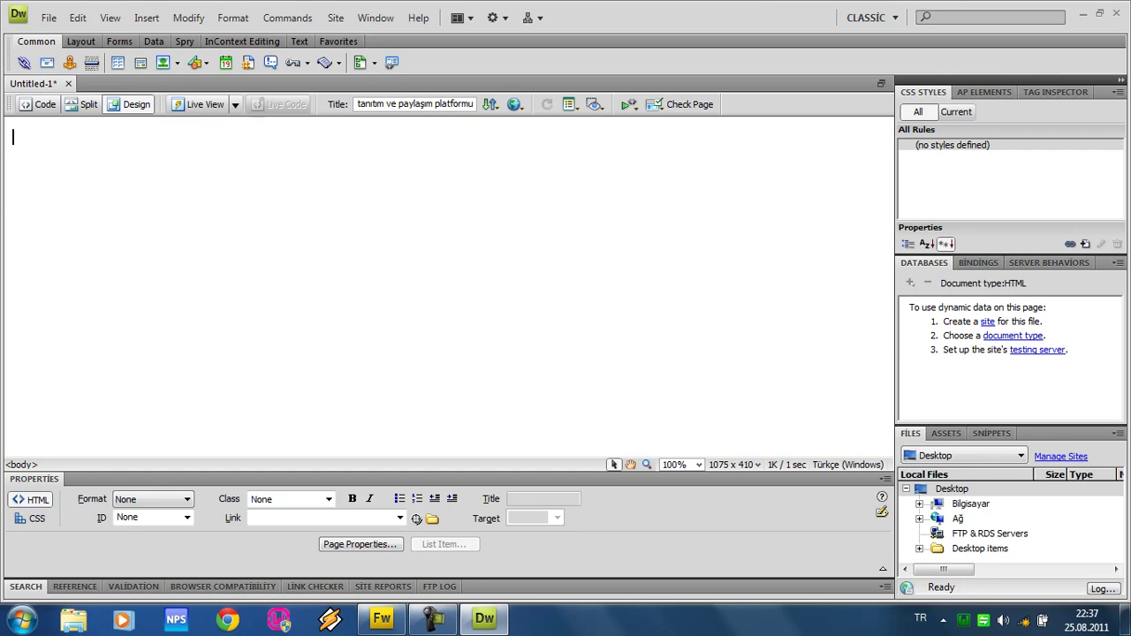
Step: Save the page as inde.html in the Desktop urunpaylas folder
key("ctrl+s")
left_click(350, 237)
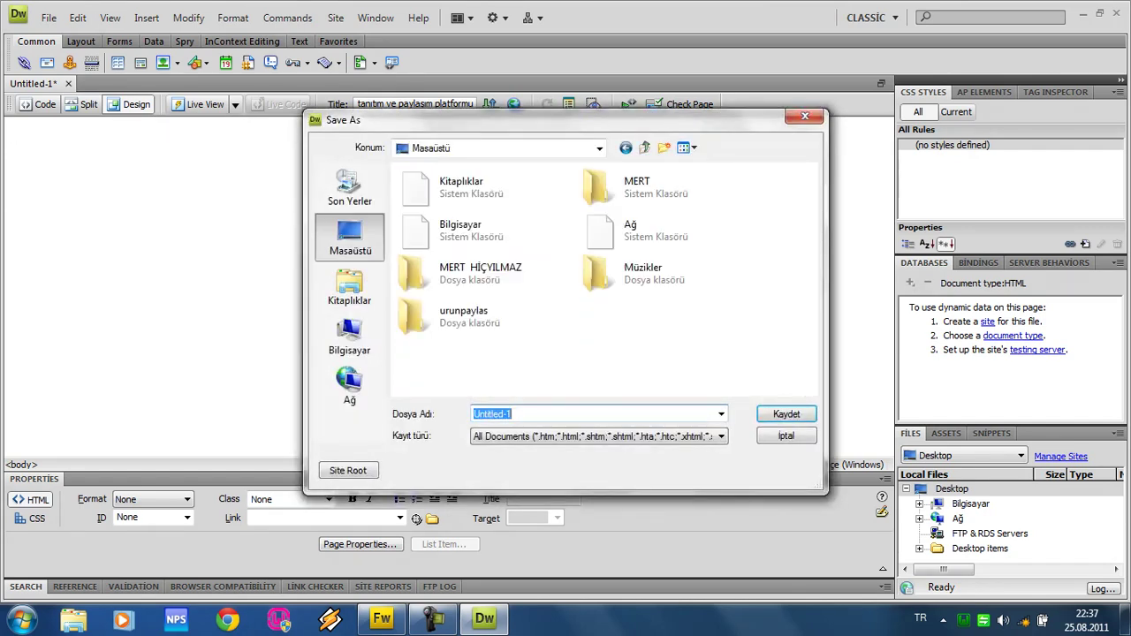
double_click(463, 314)
type("inde")
key("Return")
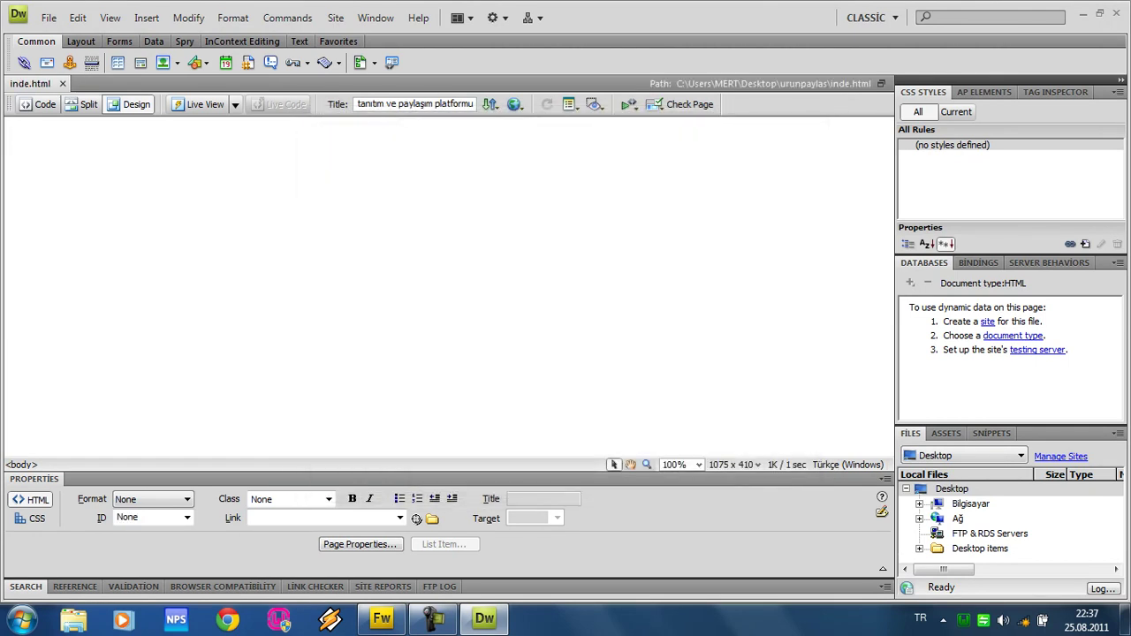
Step: Rename the inde file to index in the urunpaylas folder in Explorer
key("super+d")
double_click(278, 424)
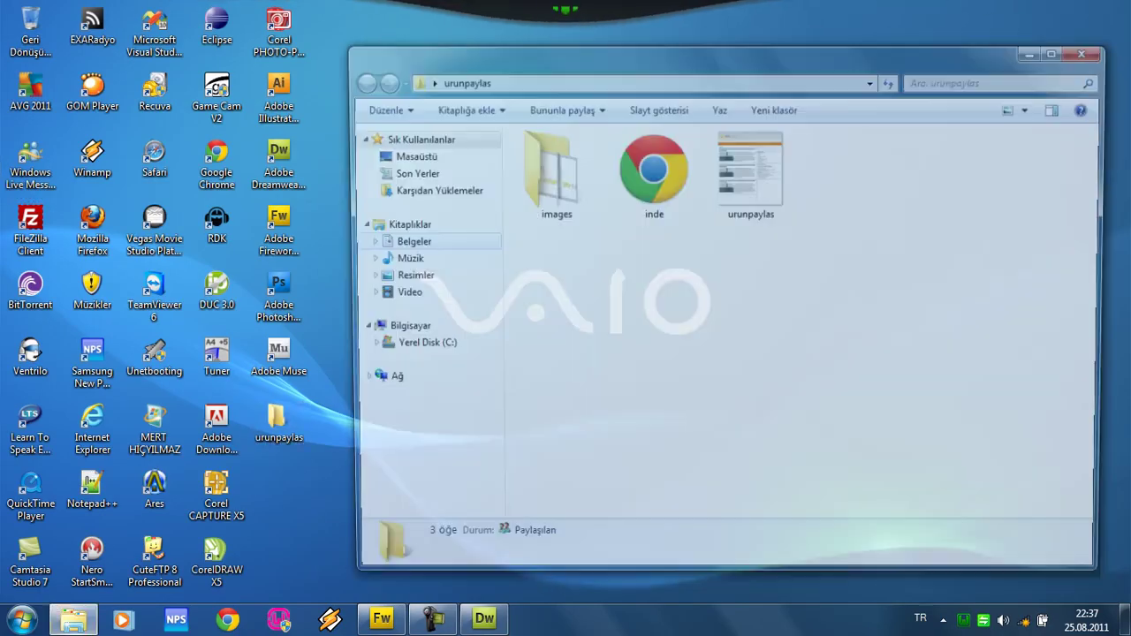
right_click(623, 174)
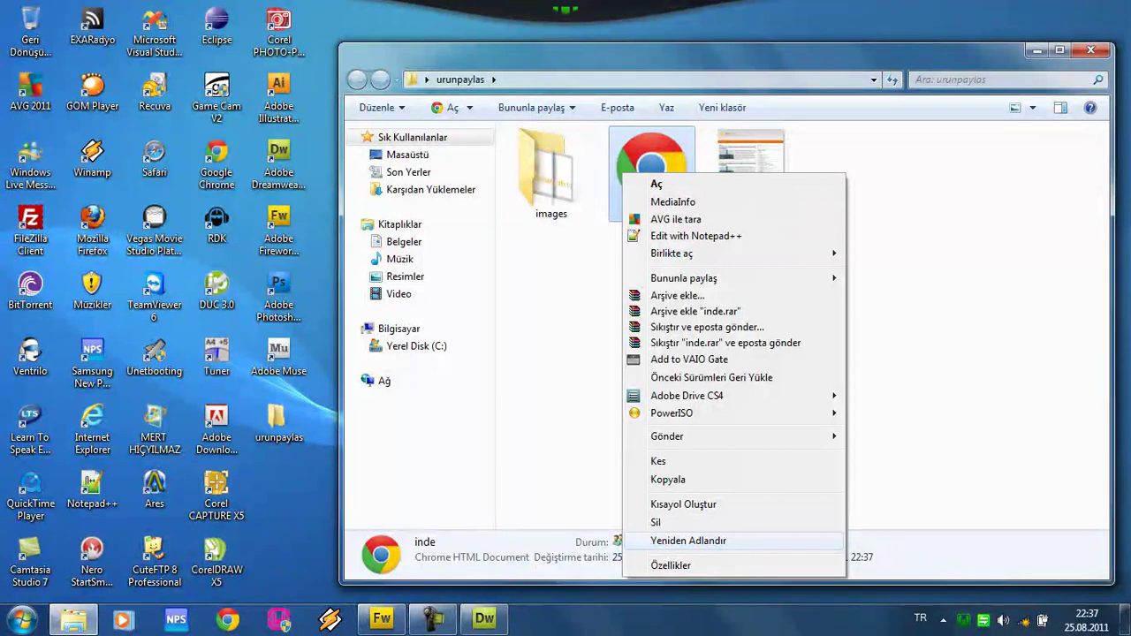
left_click(688, 541)
type("x")
key("Return")
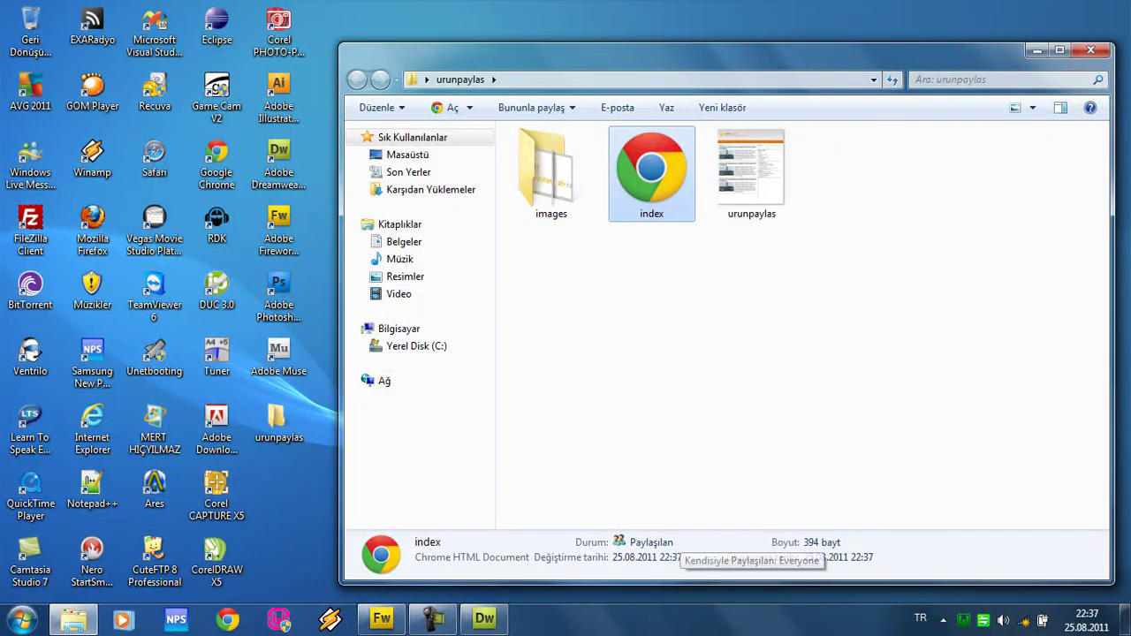
left_click(484, 619)
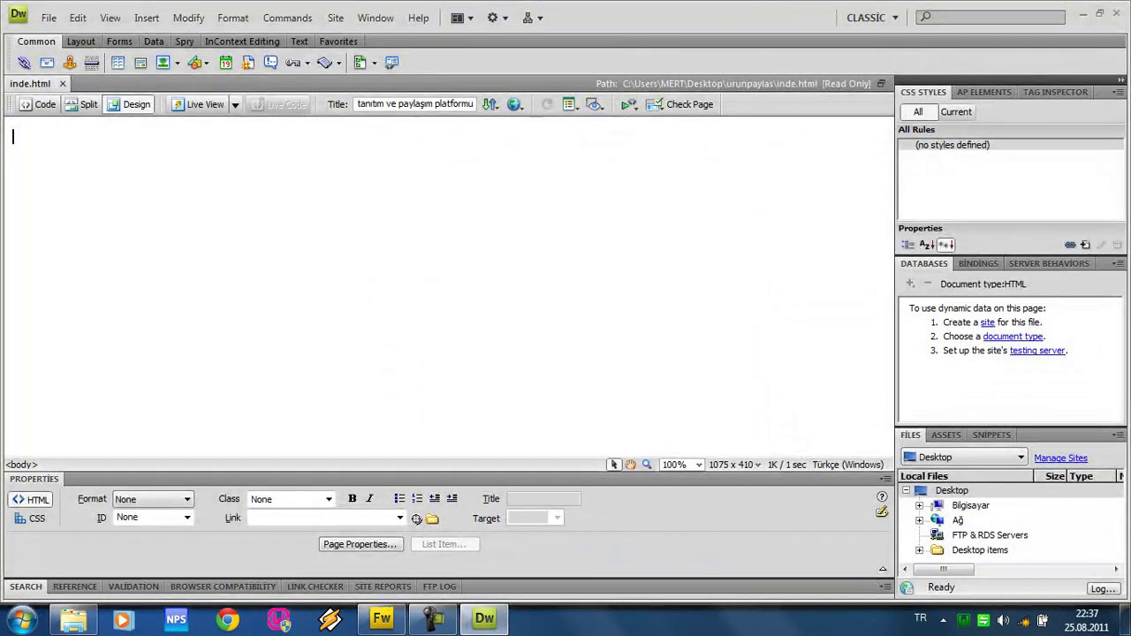
Step: Add a link to style.css with rel stylesheet and type text/css in the code
key("ctrl+a")
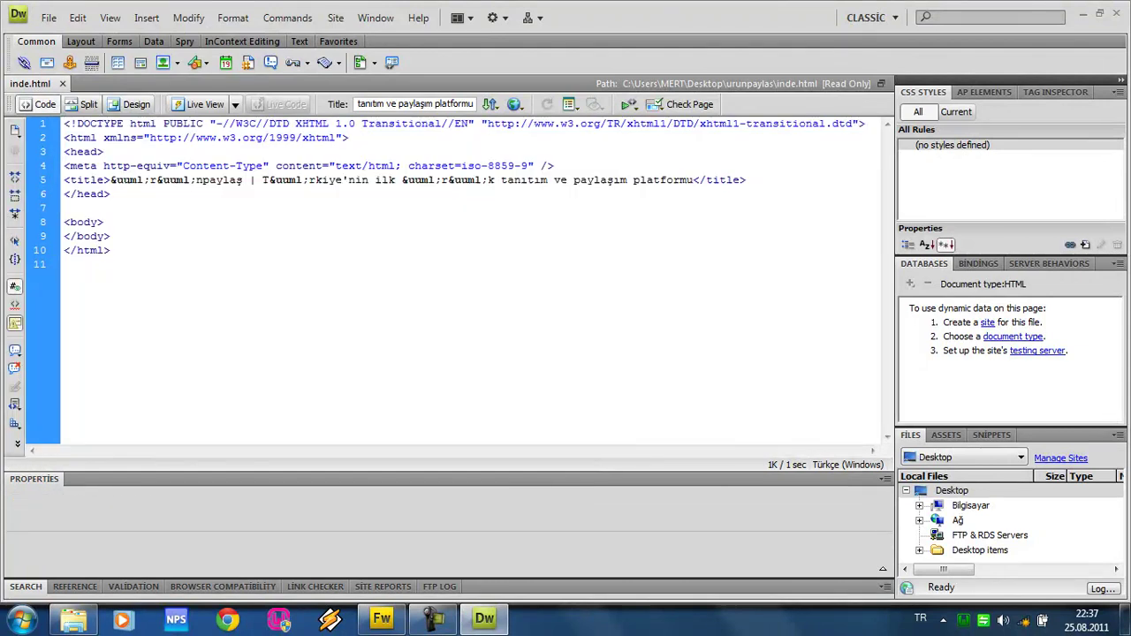
key("Return")
type("<link href=\"")
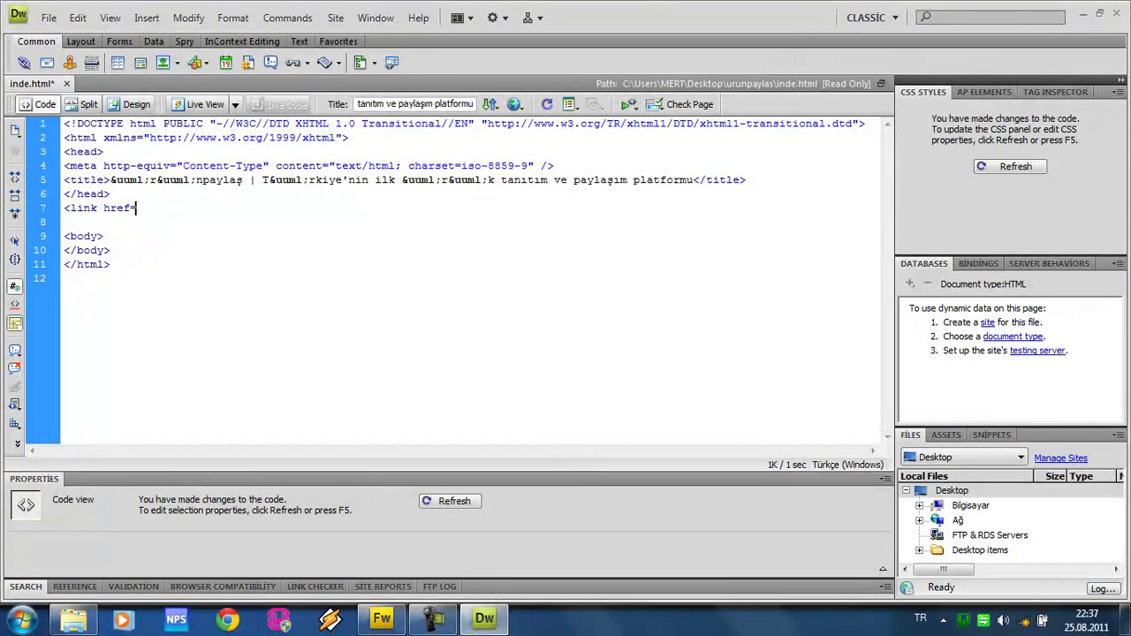
type("style.css")
type("\"")
type(" r")
key("Return")
type("s")
key("Return")
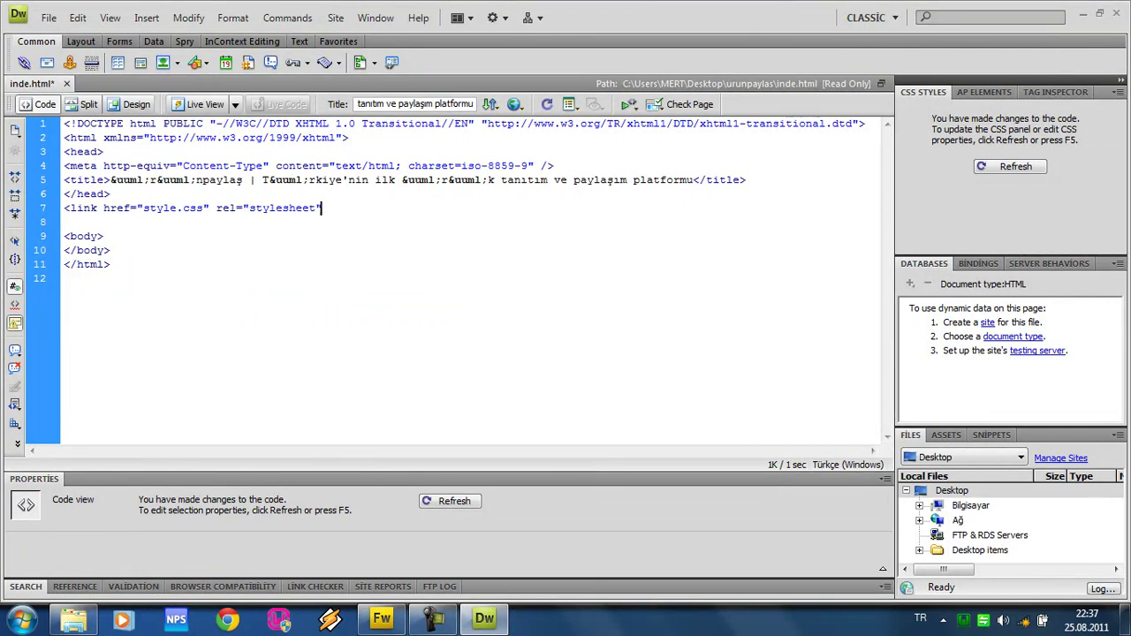
type("ty")
key("Return")
key("Down")
key("Down")
key("Up")
key("Return")
Step: Save the page as index.html, overwriting the existing file
key("ctrl+s")
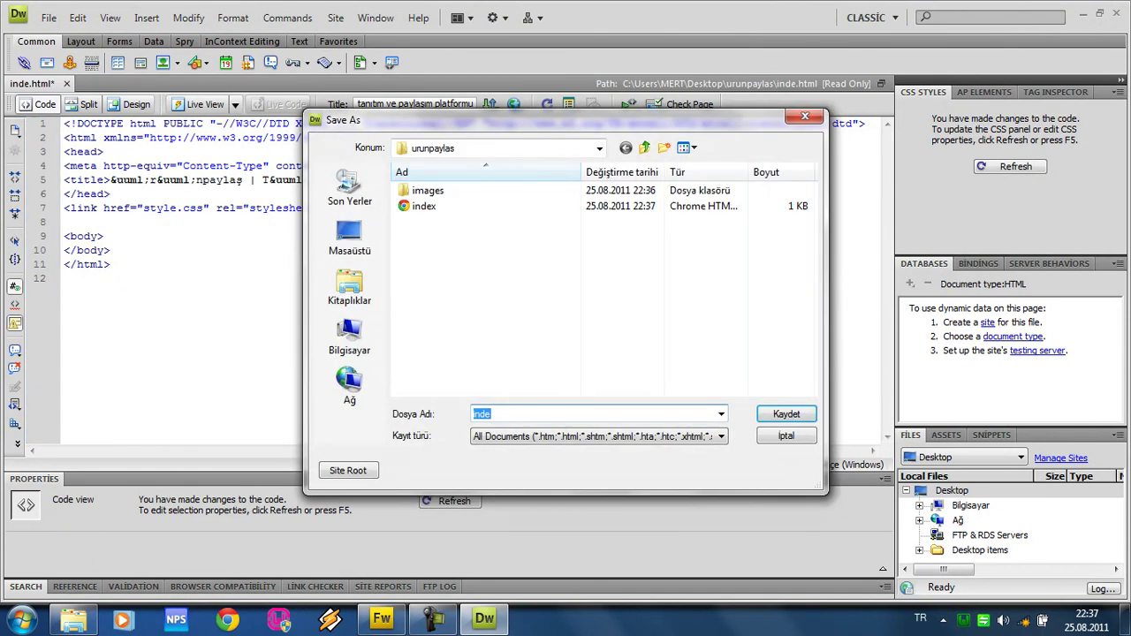
type("x")
key("Return")
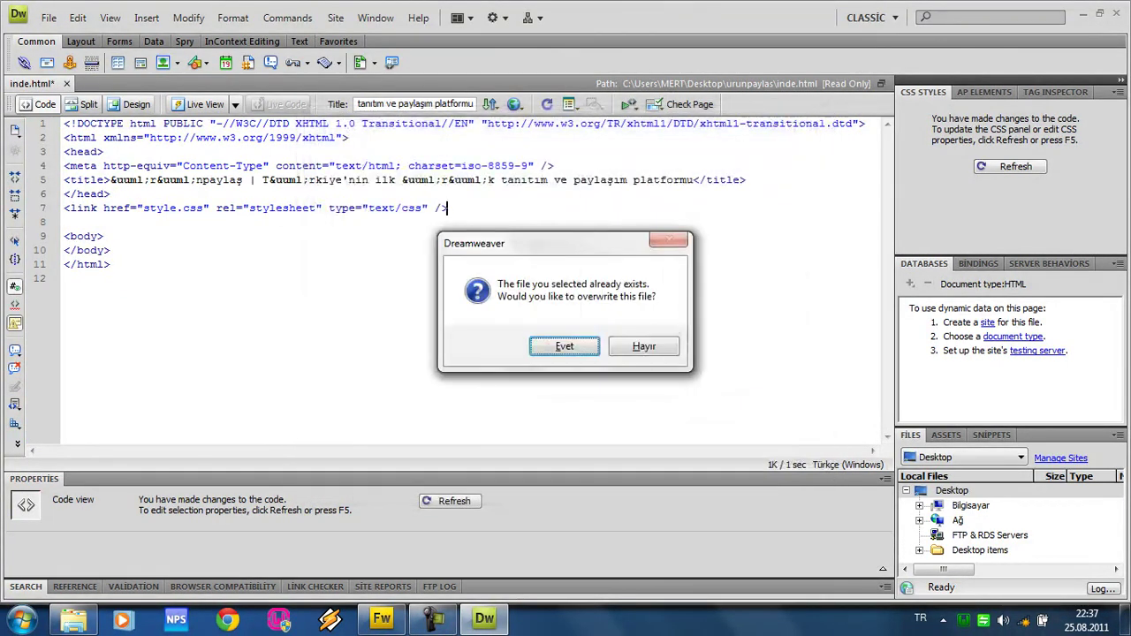
key("Return")
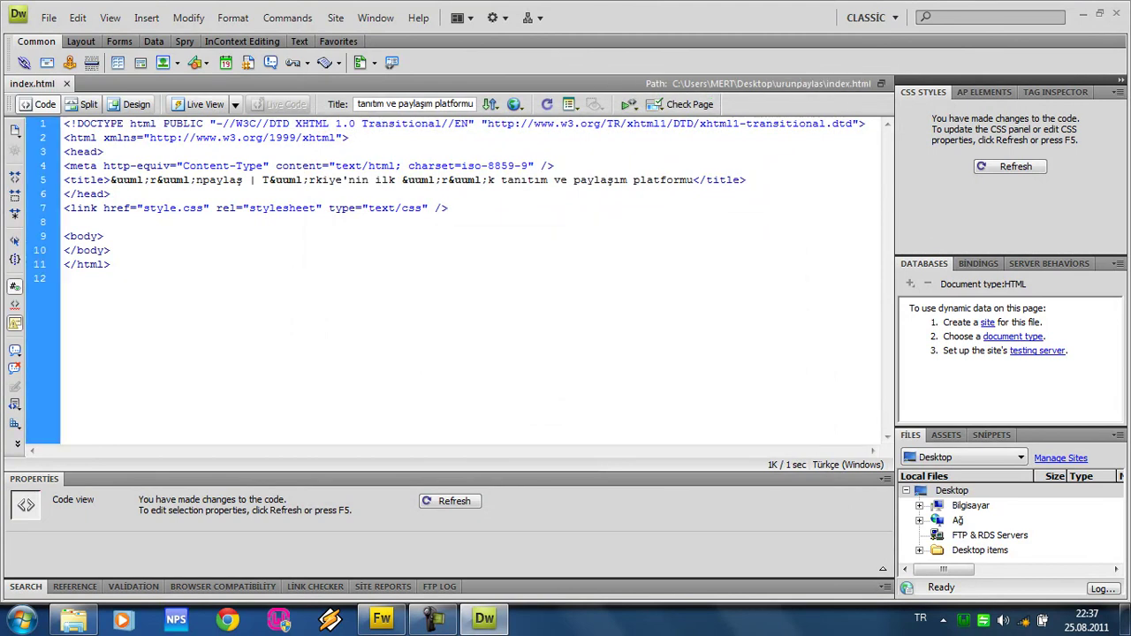
left_click(49, 18)
Step: Create a new CSS document, clear its default text, and save it as style.css
left_click(70, 36)
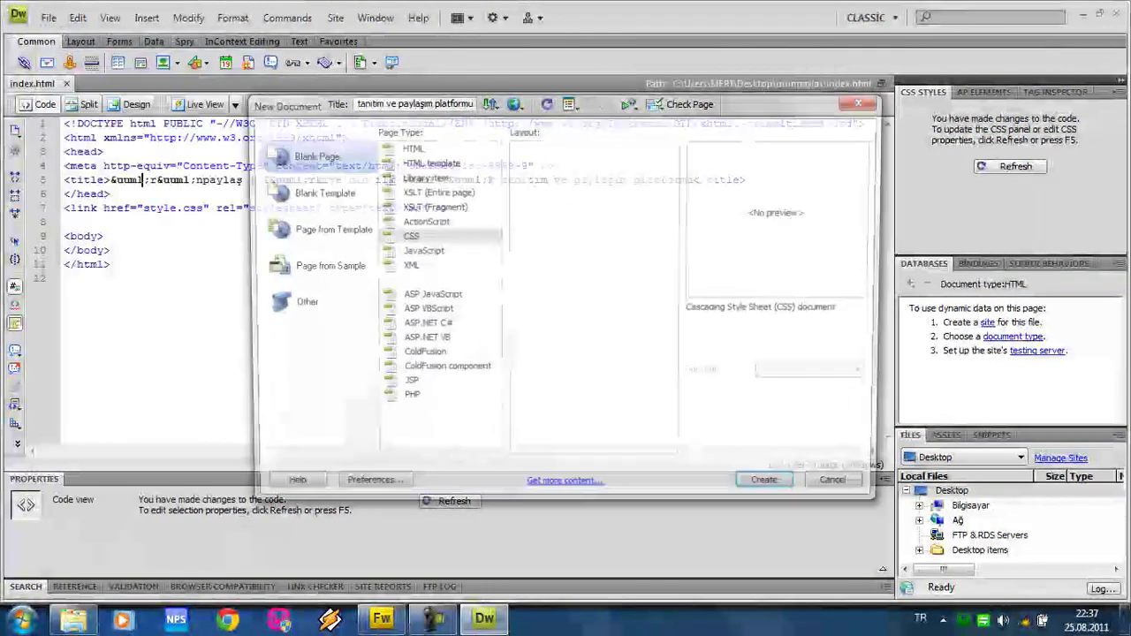
key("Return")
key("ctrl+a")
key("Delete")
key("ctrl+s")
type("style")
key("Tab")
key("s")
key("s")
key("Return")
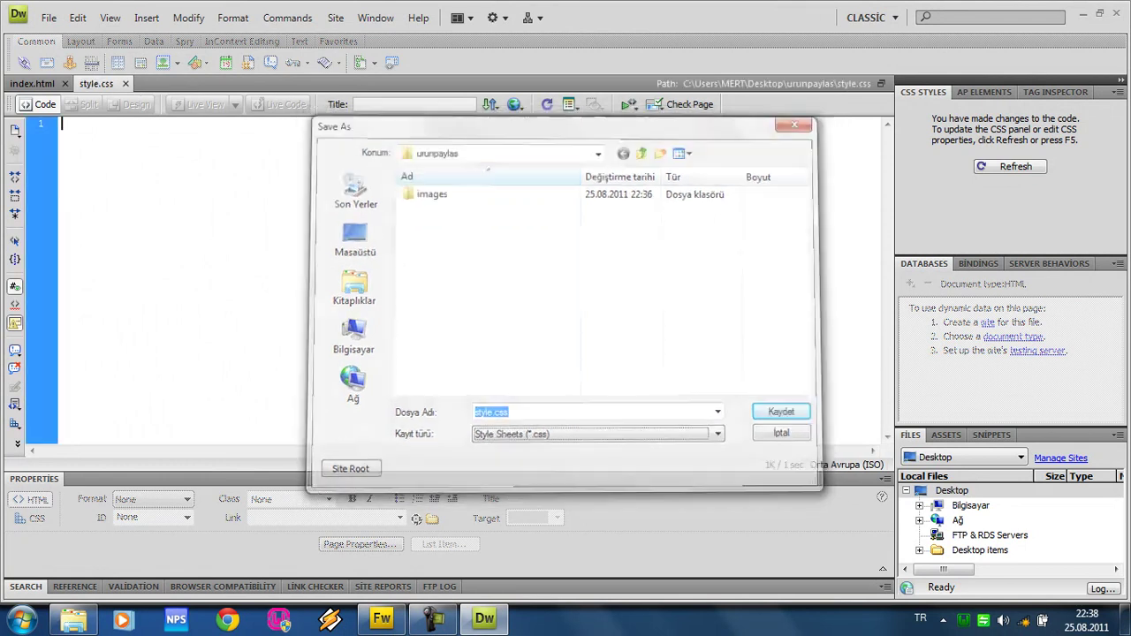
Step: Check the bg image in the images folder, then start a body rule with background-image
key("alt+Tab")
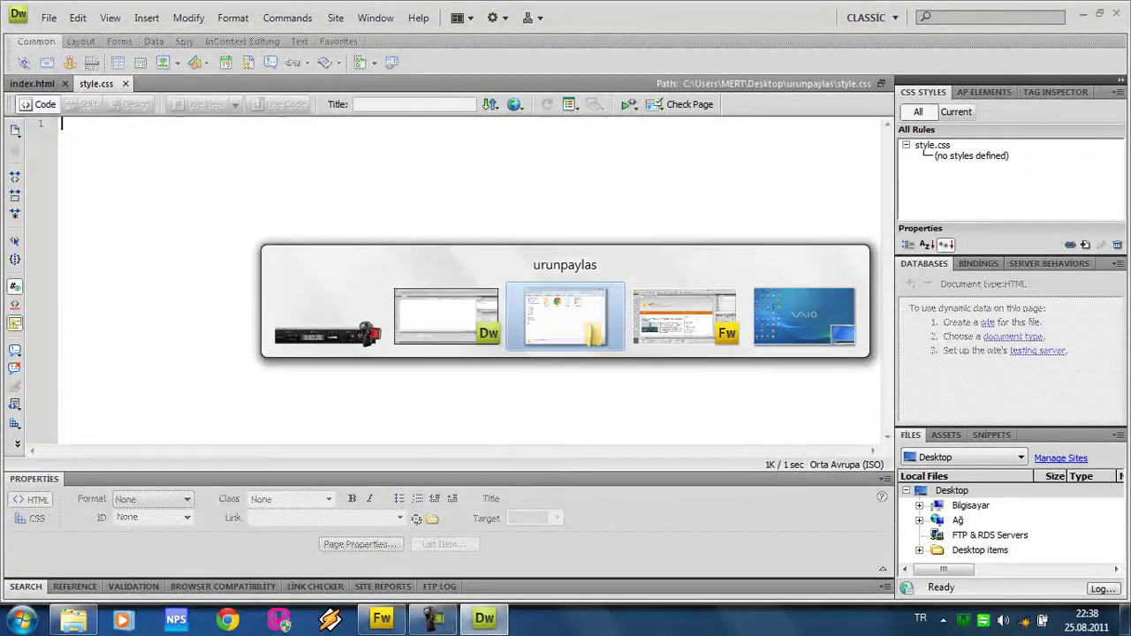
double_click(540, 164)
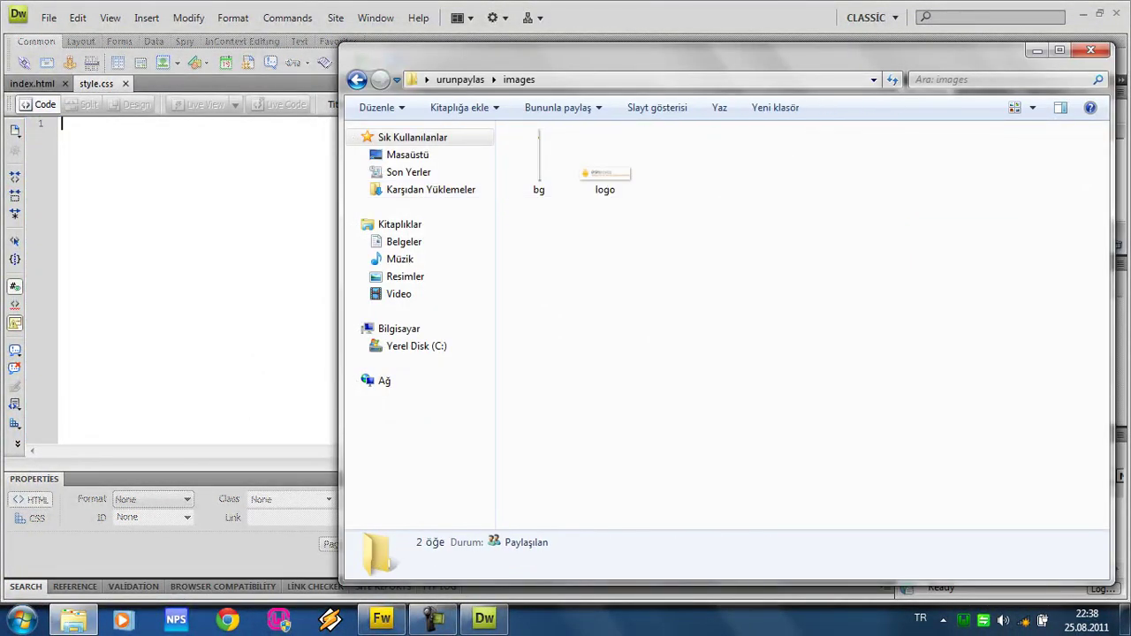
left_click_drag(580, 154, 528, 270)
left_click(527, 247)
left_click(539, 159)
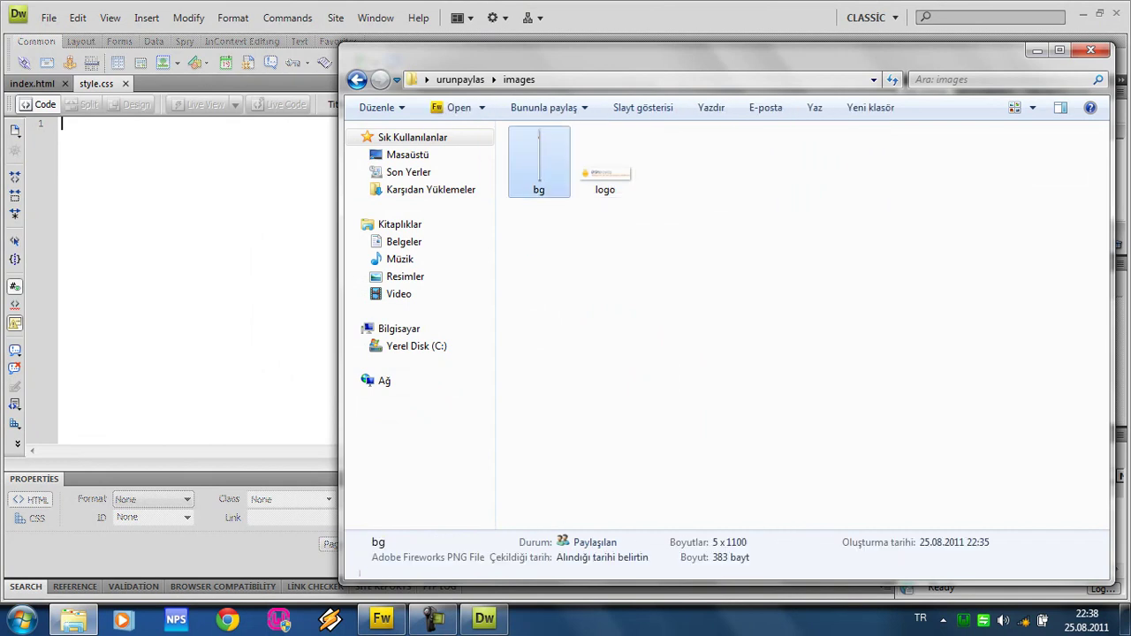
key("alt+Tab")
type("body")
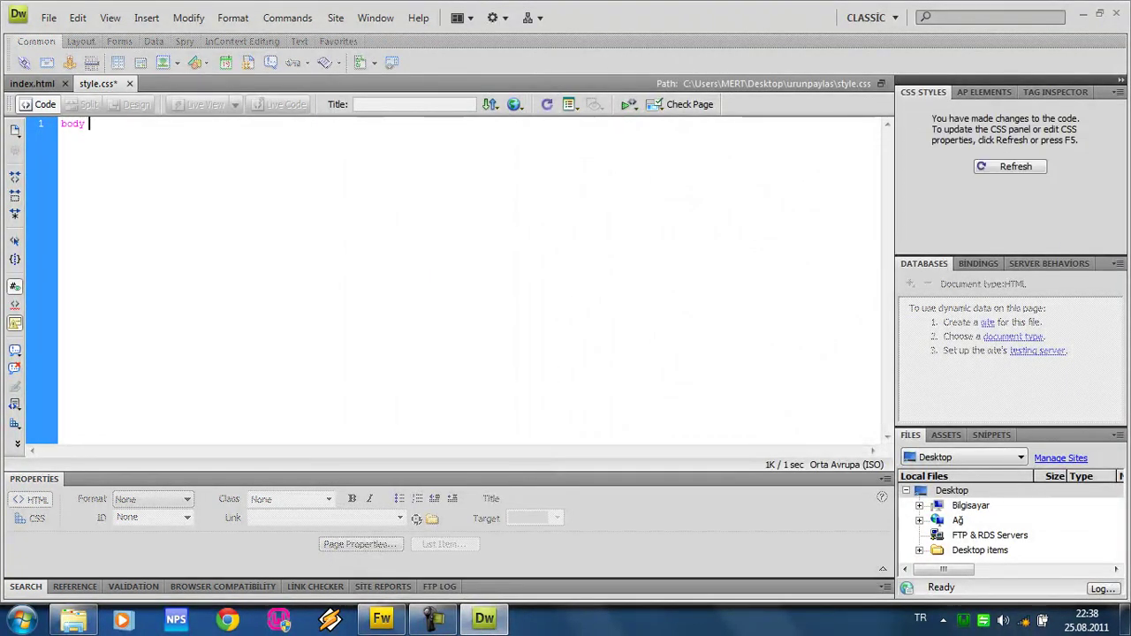
type(" {")
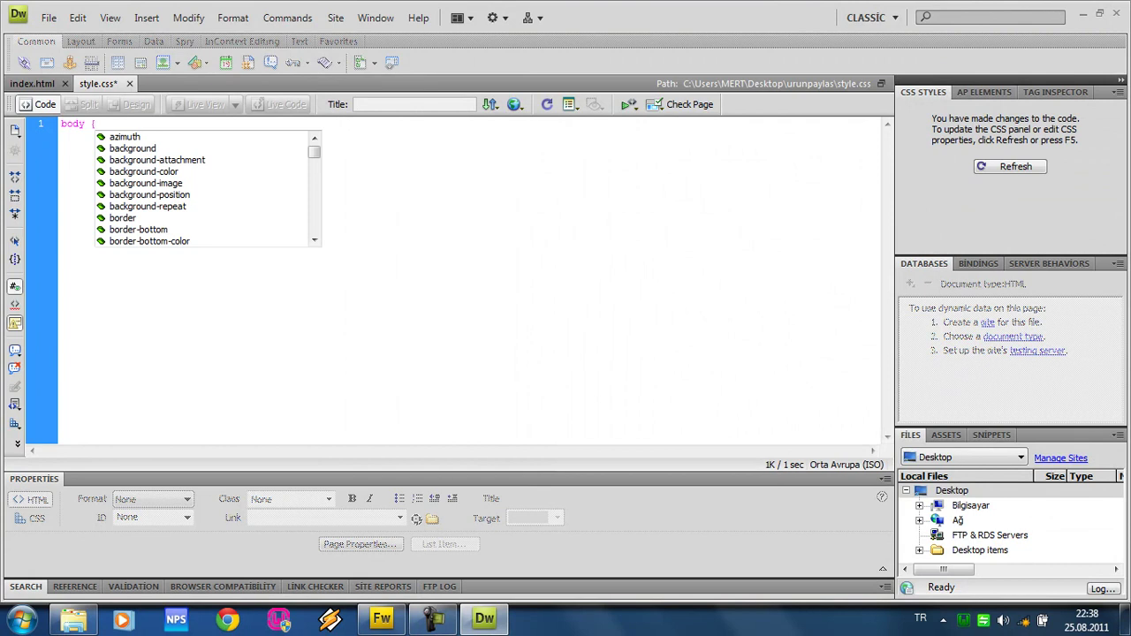
type("background-ima")
Step: Finish the body rule with url images/bg.png, repeat-x and margin-top:0px
key("Return")
key("Down")
type("u")
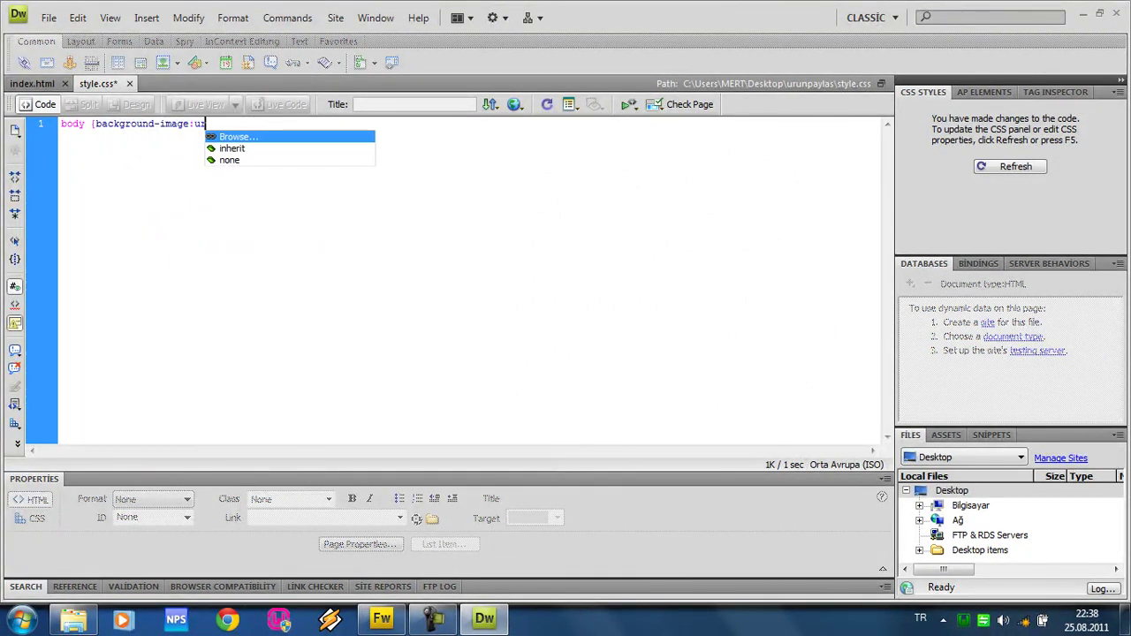
type("rl(")
type("/bg.png")
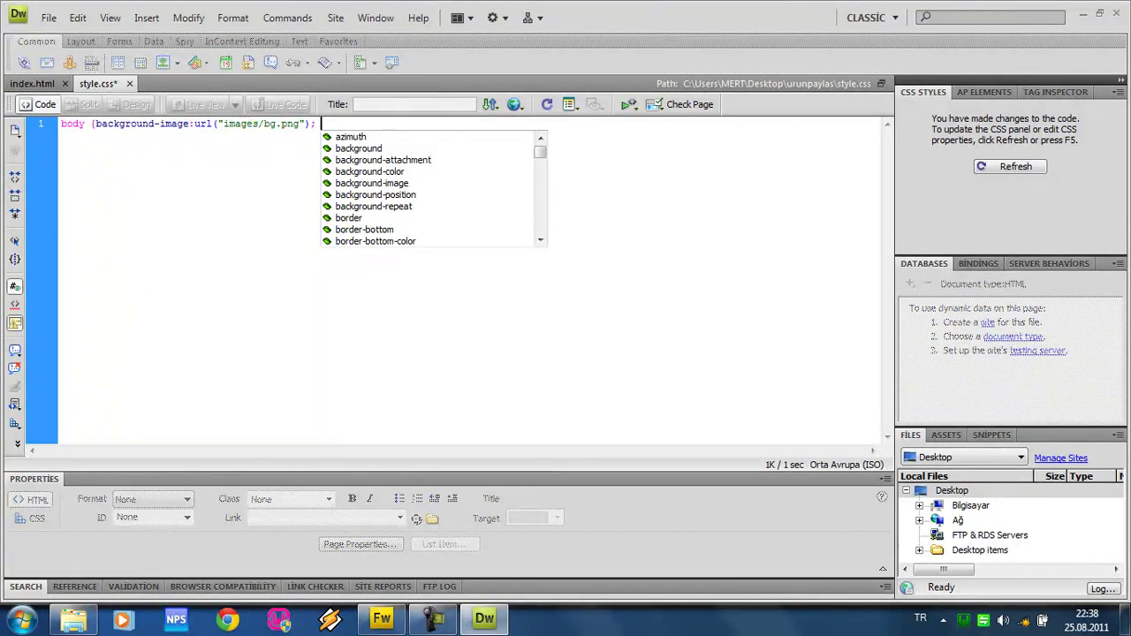
type("background-repeat:")
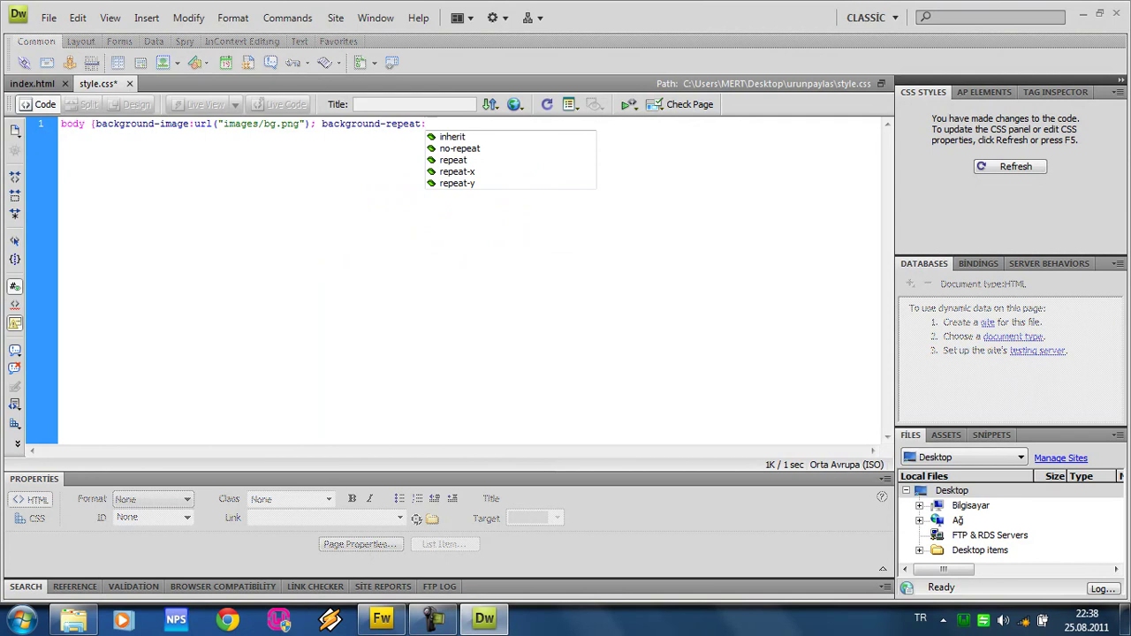
key("Down")
key("Down")
key("Down")
key("Down")
key("Return")
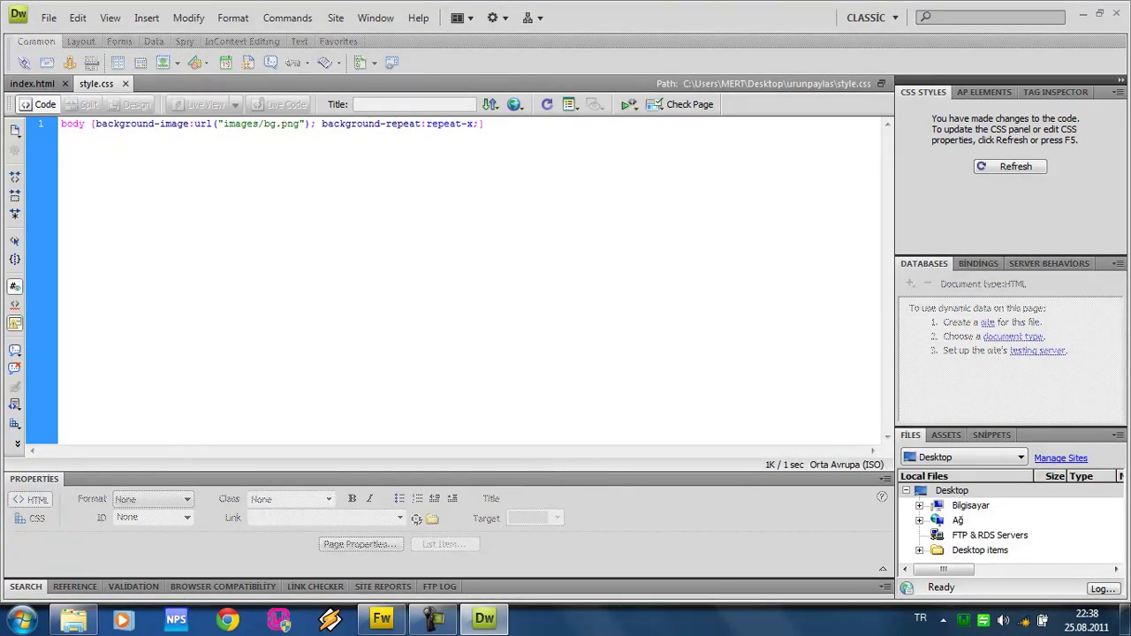
key("alt+Tab")
key("alt+Tab")
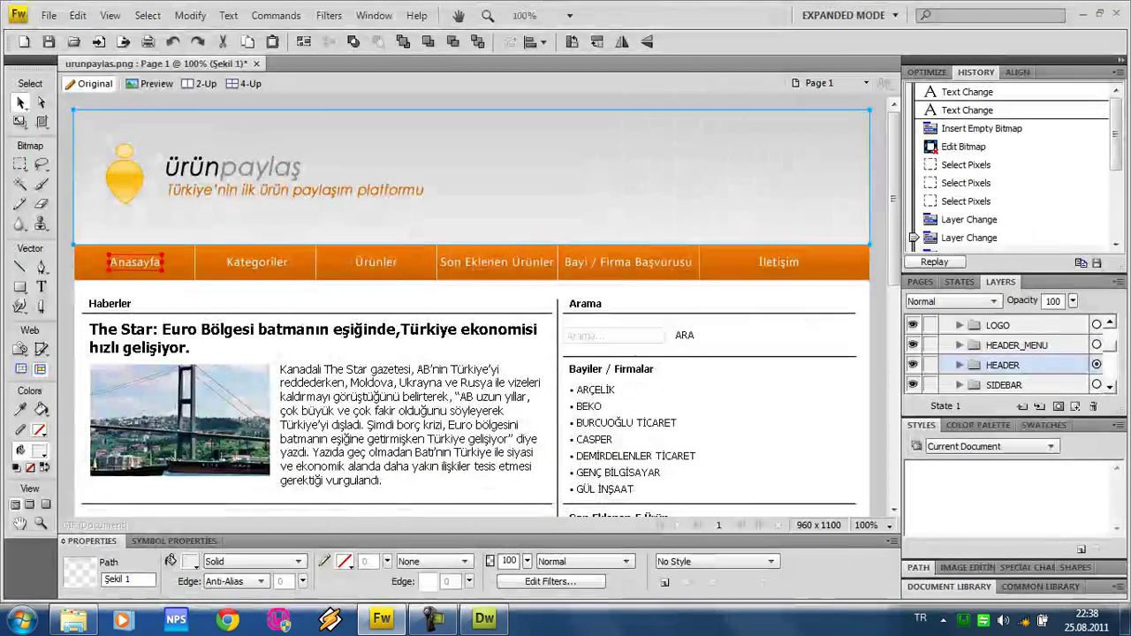
key("alt+Tab")
type("margin-top")
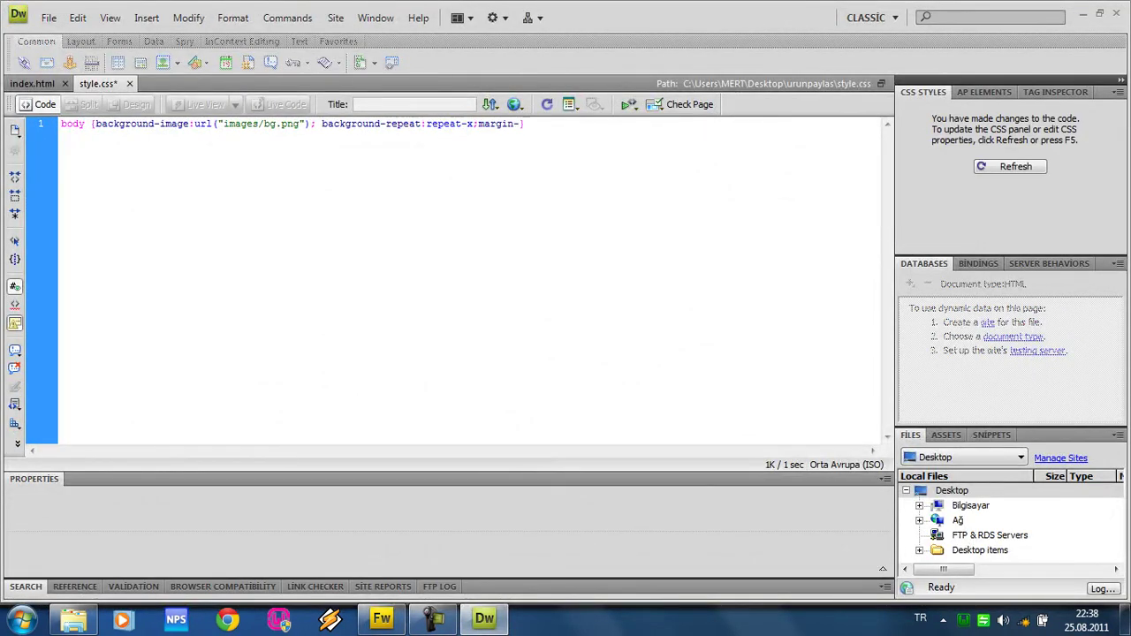
type(":0px;")
key("alt+Tab")
key("alt+Tab")
key("alt+Tab")
key("alt+Tab")
Step: Preview index.html in Chrome, showing the grey header band and orange stripe across the top
key("ctrl+Tab")
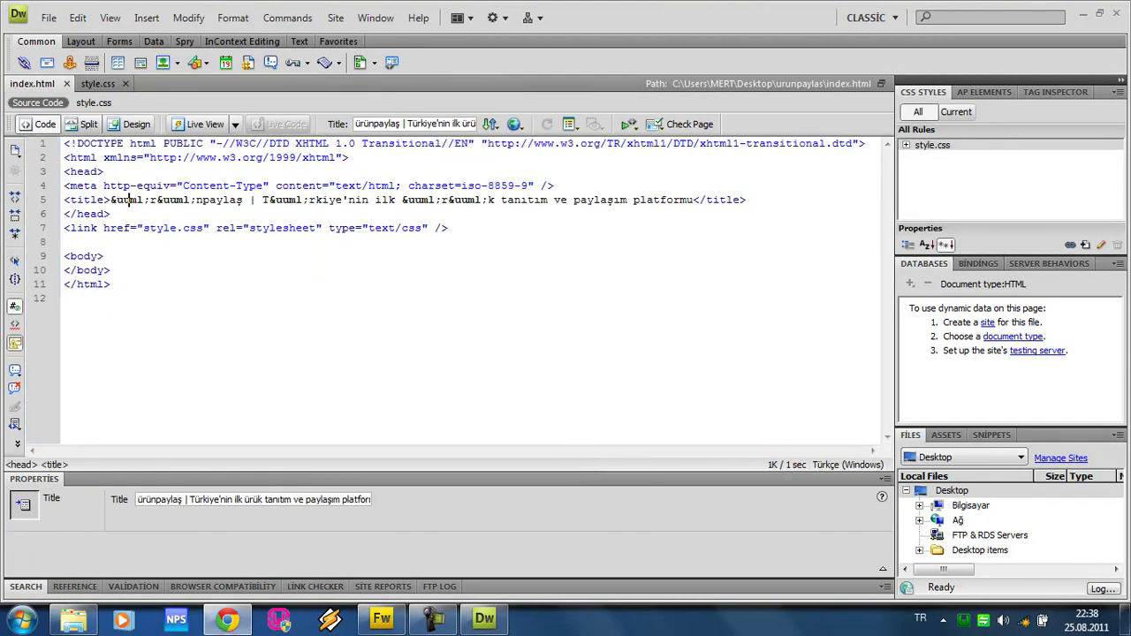
key("F12")
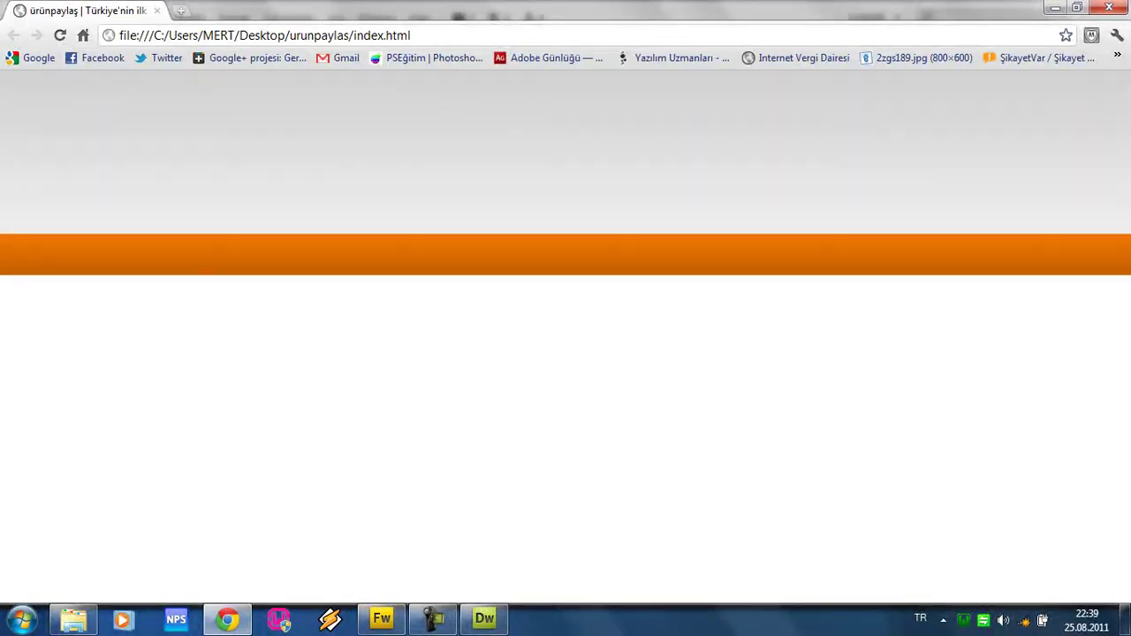
key("alt+Tab")
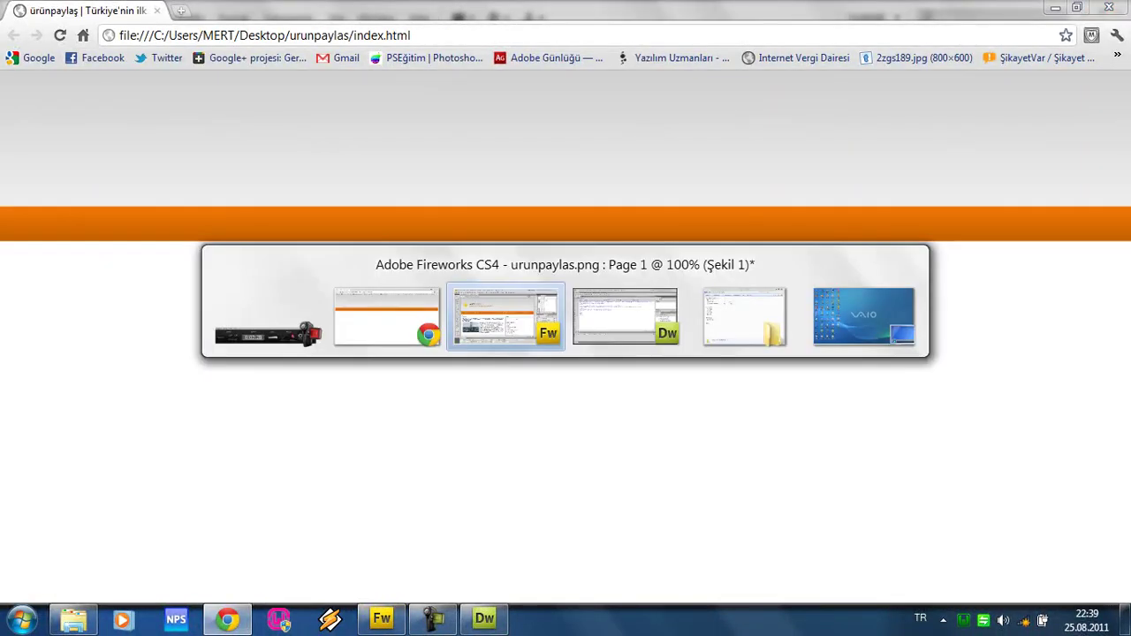
key("alt+Tab")
key("Tab")
key("Tab")
key("Tab")
key("Tab")
key("Tab")
key("Tab")
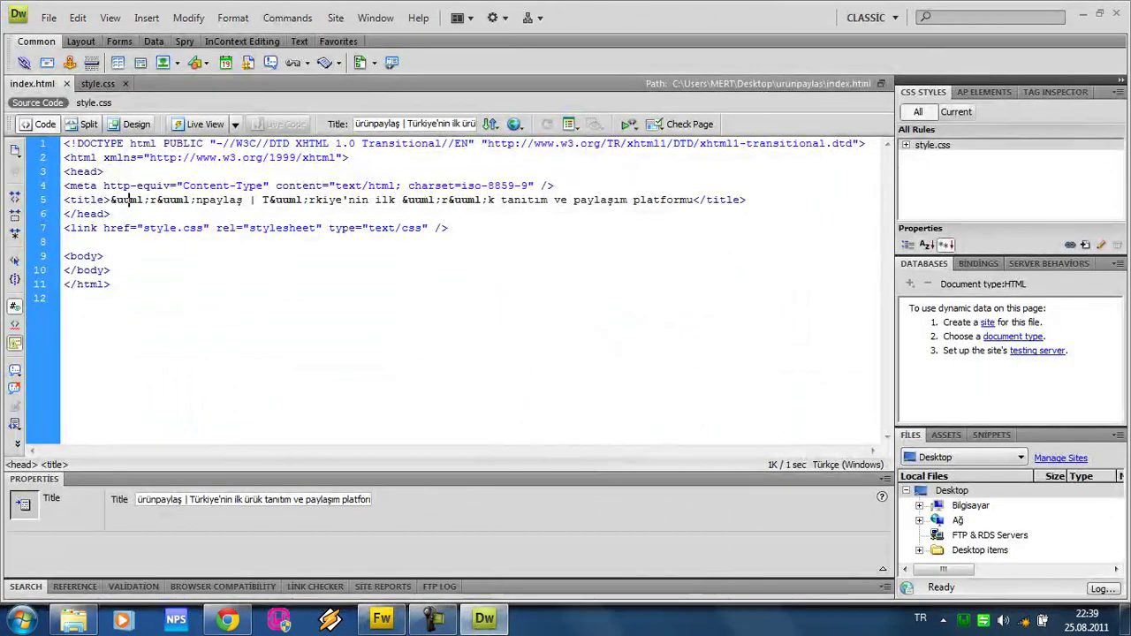
Step: Scroll through the Fireworks mockup, then return to index.html in Dreamweaver
key("alt+Tab")
scroll(416, 265, "down", 3)
scroll(415, 265, "down", 3)
scroll(415, 247, "down", 2)
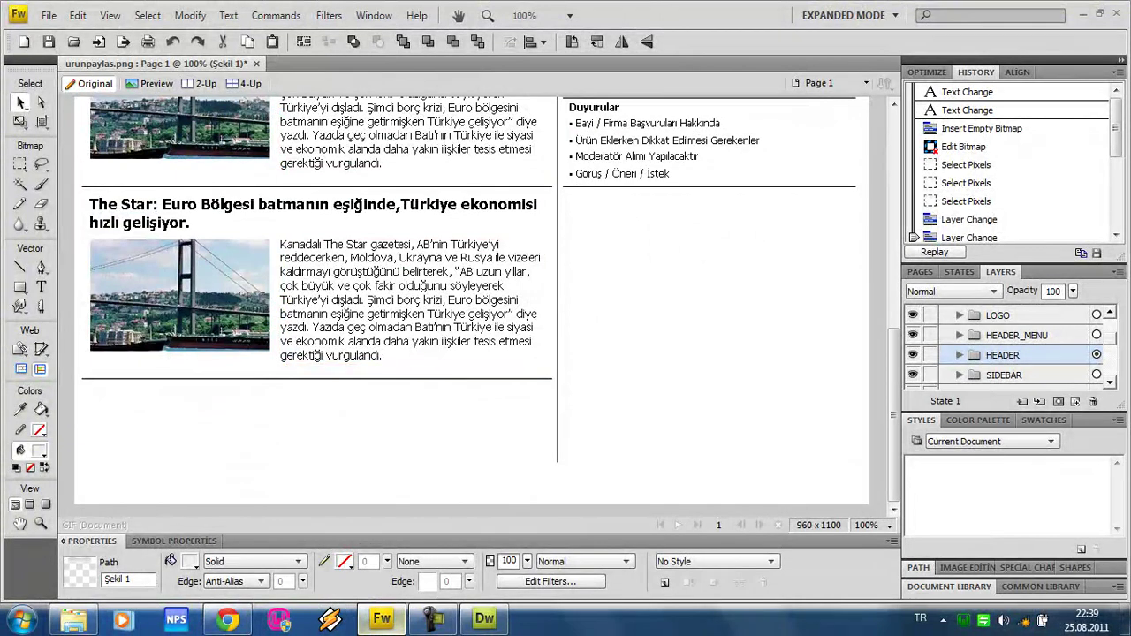
key("alt+Tab")
Step: Add background-color: #FFF to the body rule in style.css
left_click(93, 102)
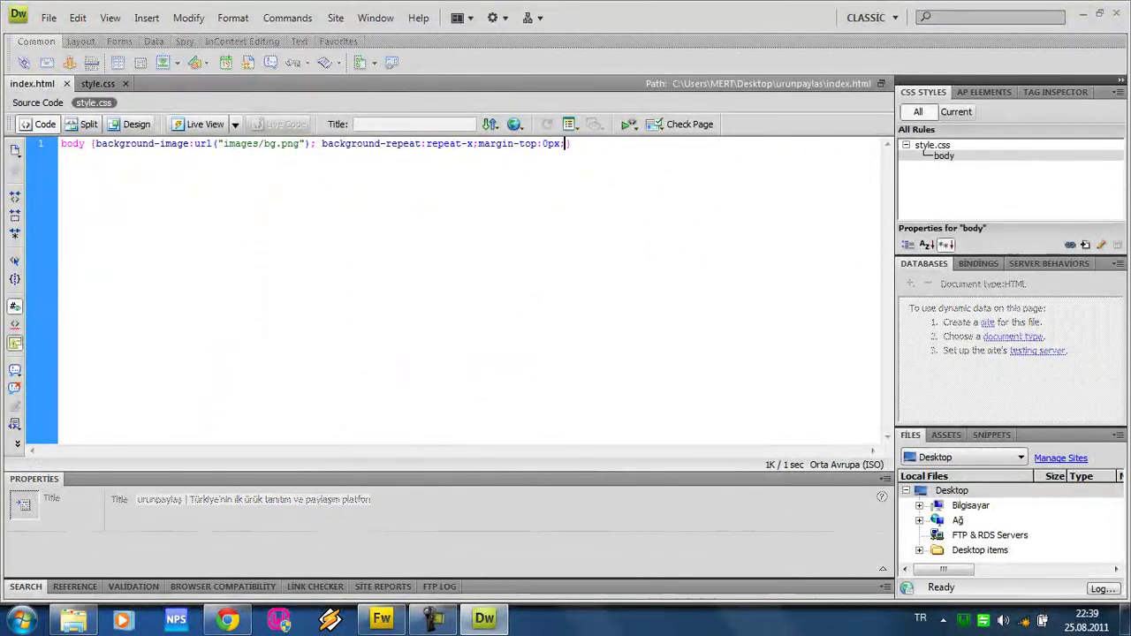
type("background-col")
key("Return")
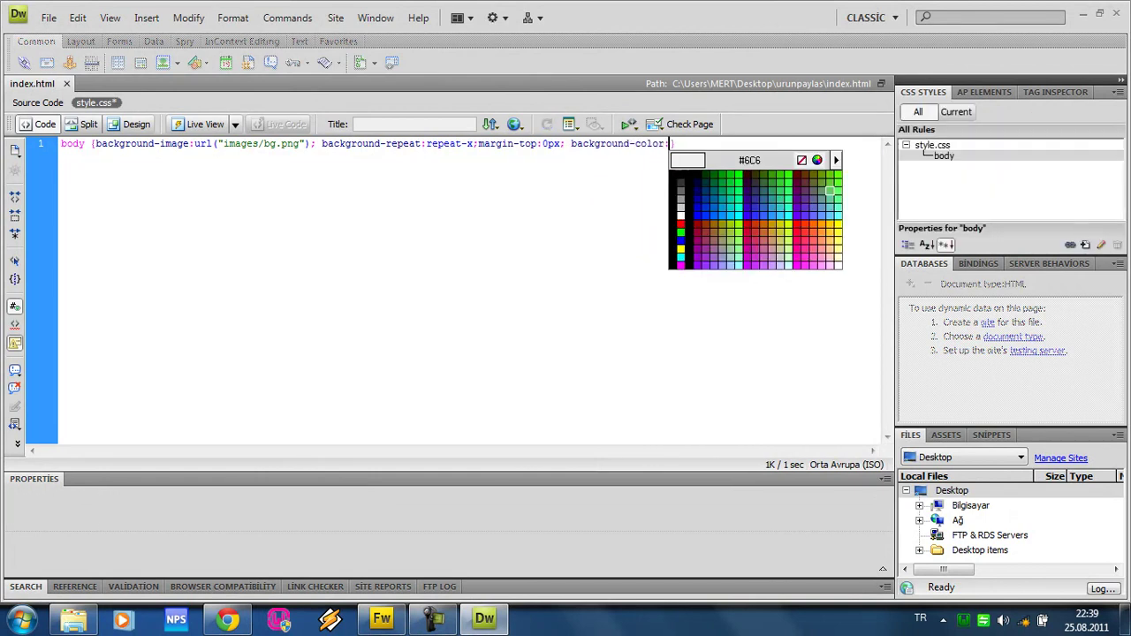
type("#FFF;")
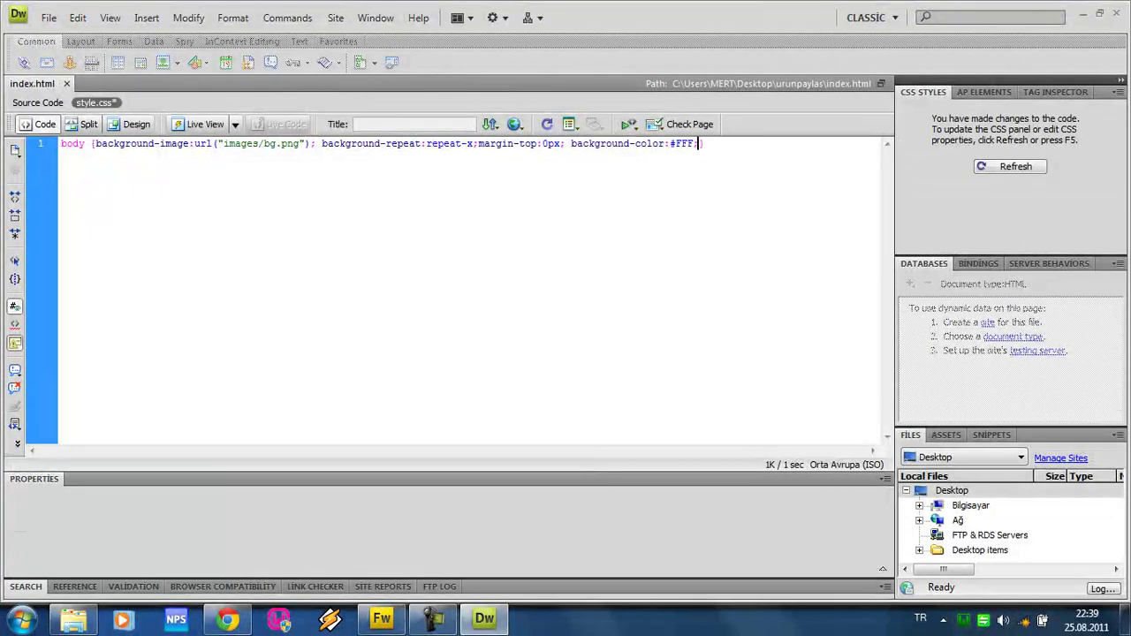
Step: Compare with the Fireworks mockup, then view the index.html preview in Chrome
key("alt+Tab")
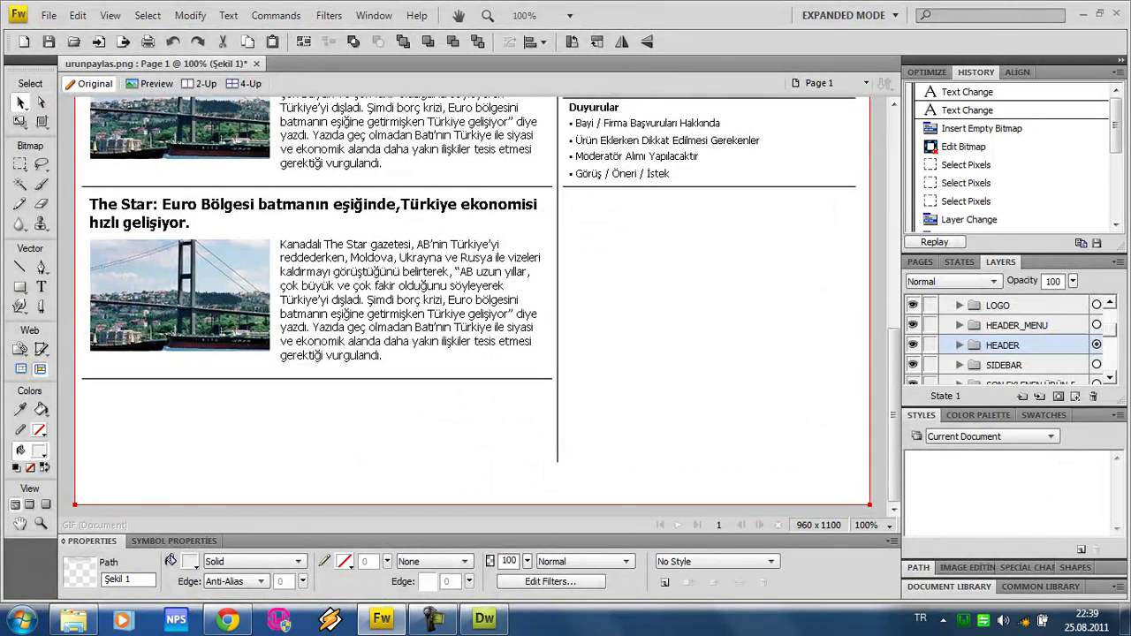
key("alt+Tab")
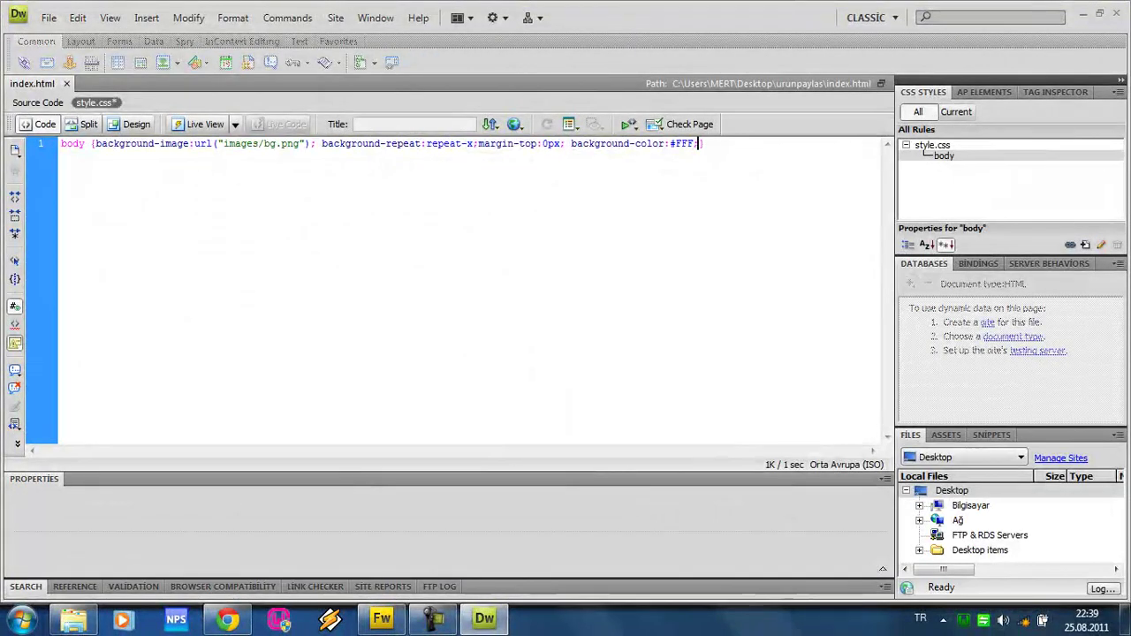
key("alt+Tab")
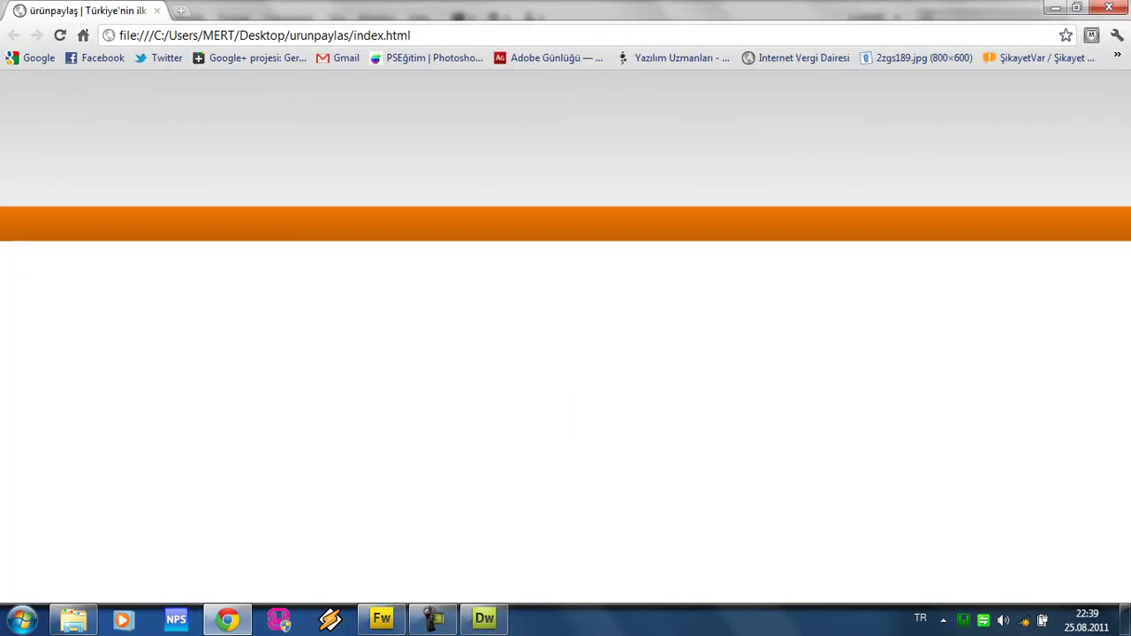
Step: Compare the Fireworks header design with the logo file in the images folder
key("alt+Tab")
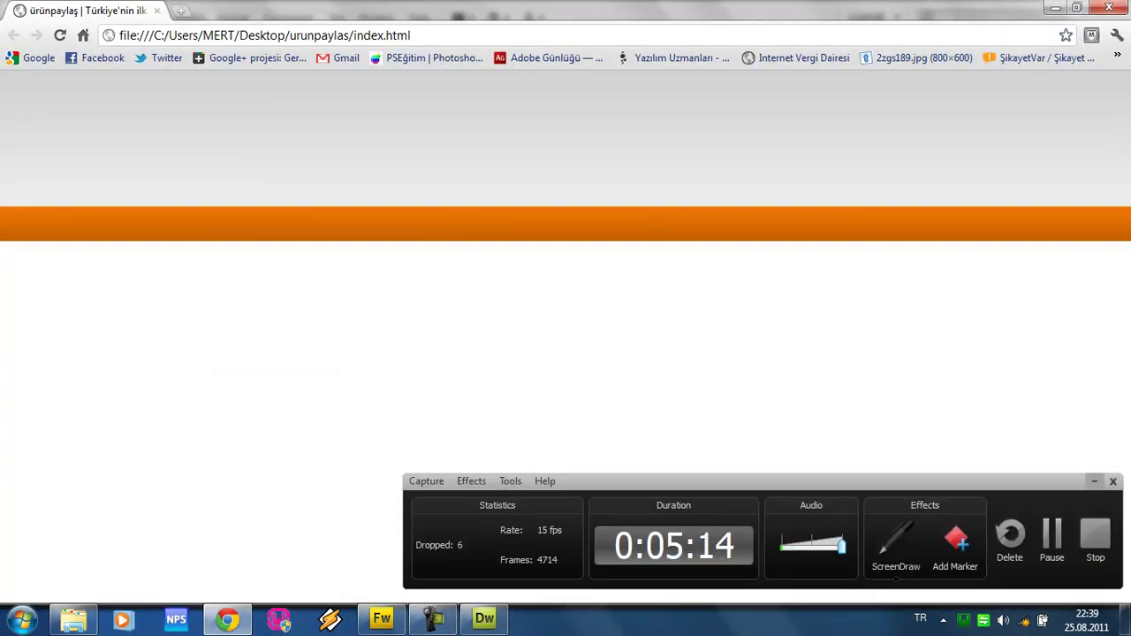
left_click(382, 619)
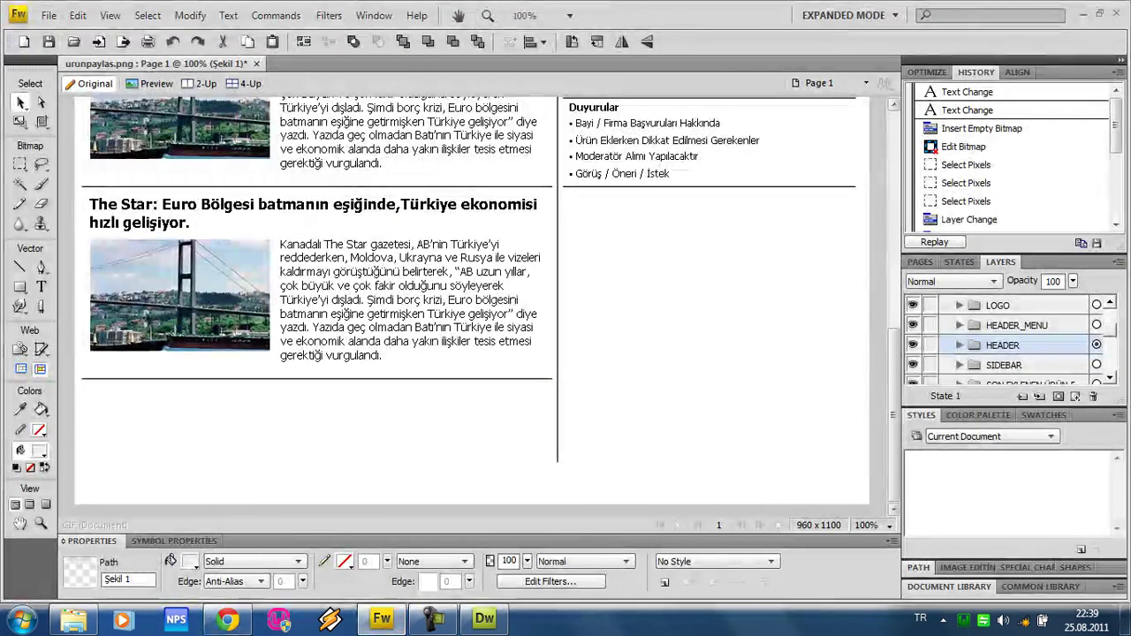
left_click(75, 618)
left_click(604, 162)
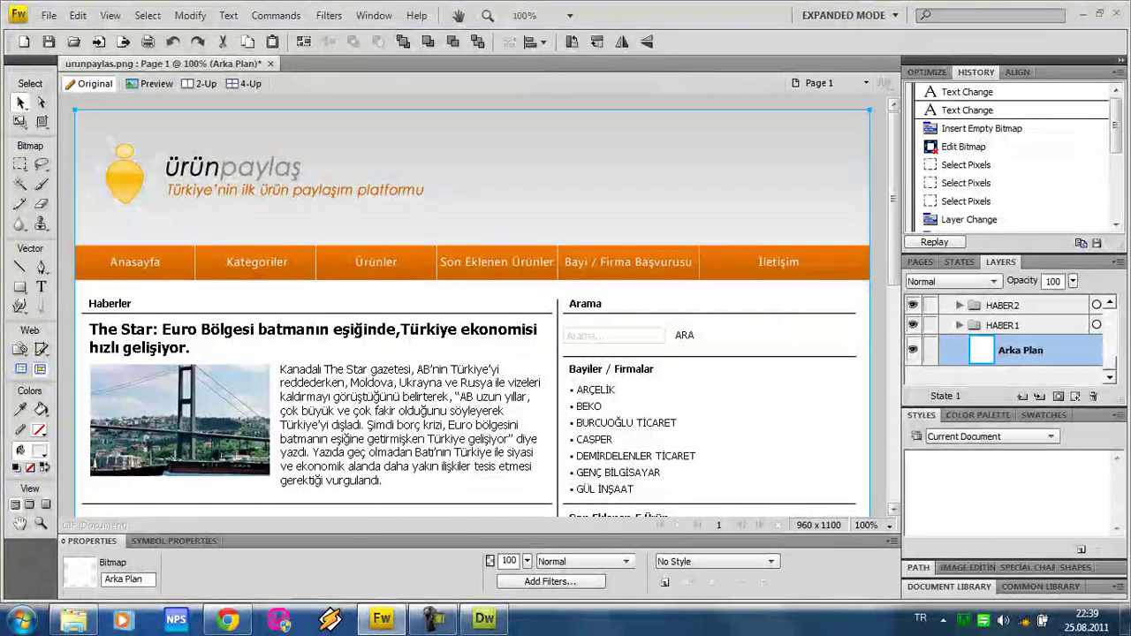
left_click(469, 176)
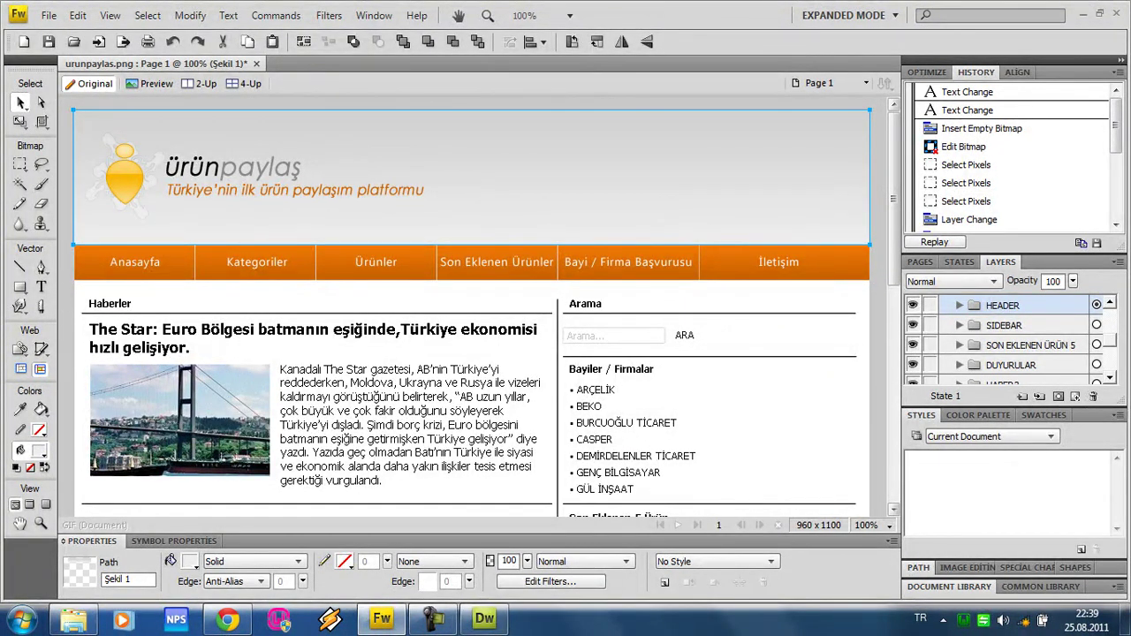
Step: Go up from images to the urunpaylas project folder, then return to index.html
left_click(73, 620)
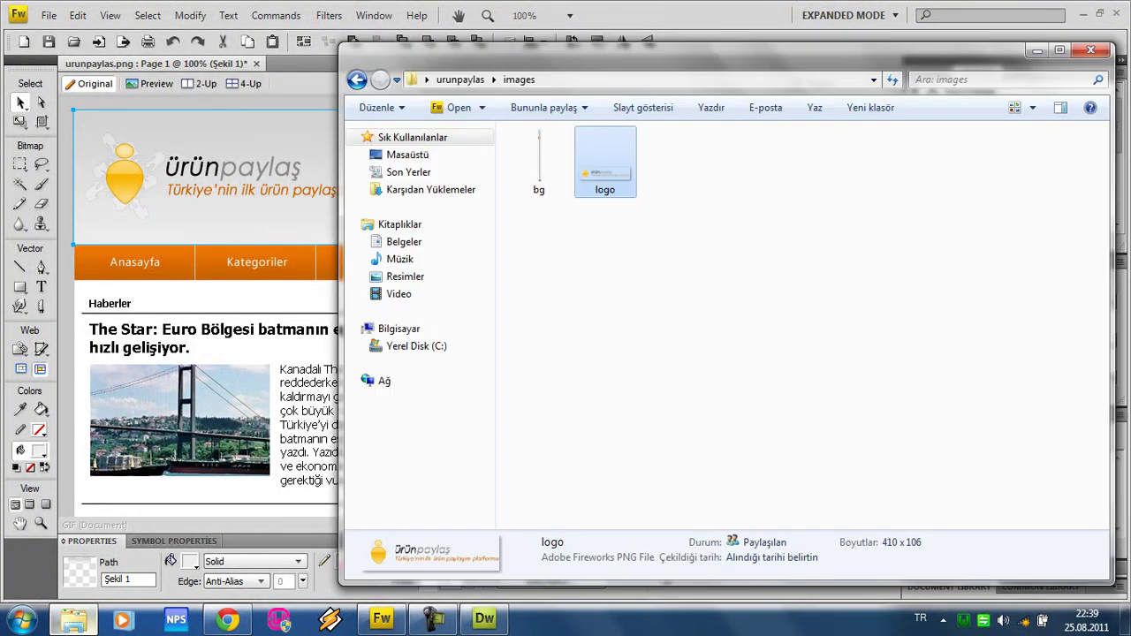
key("BackSpace")
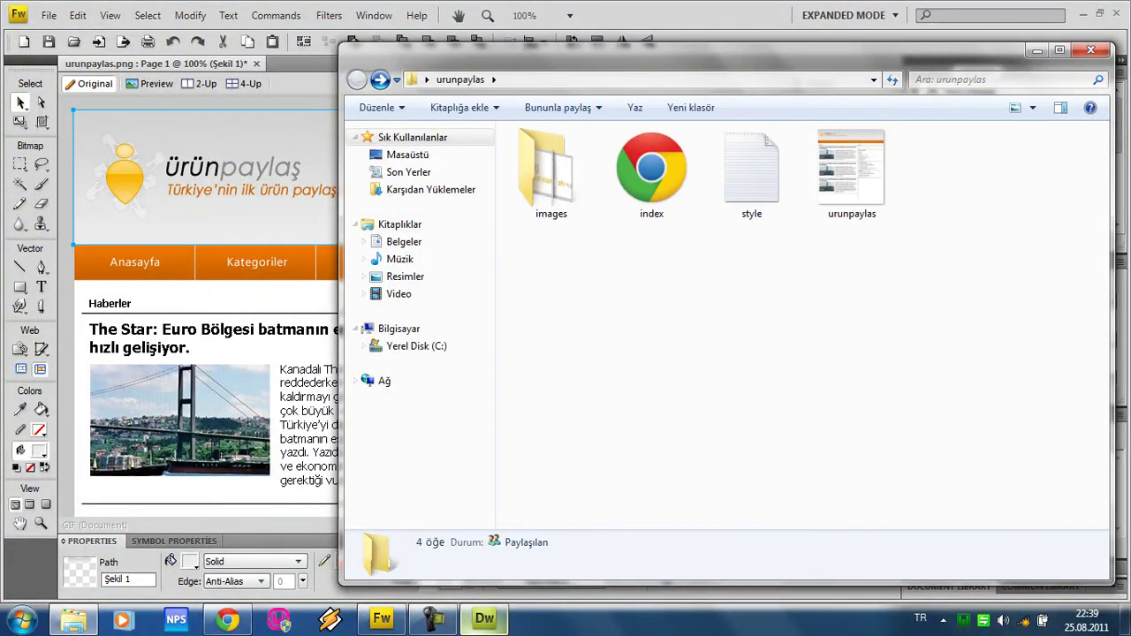
left_click(484, 620)
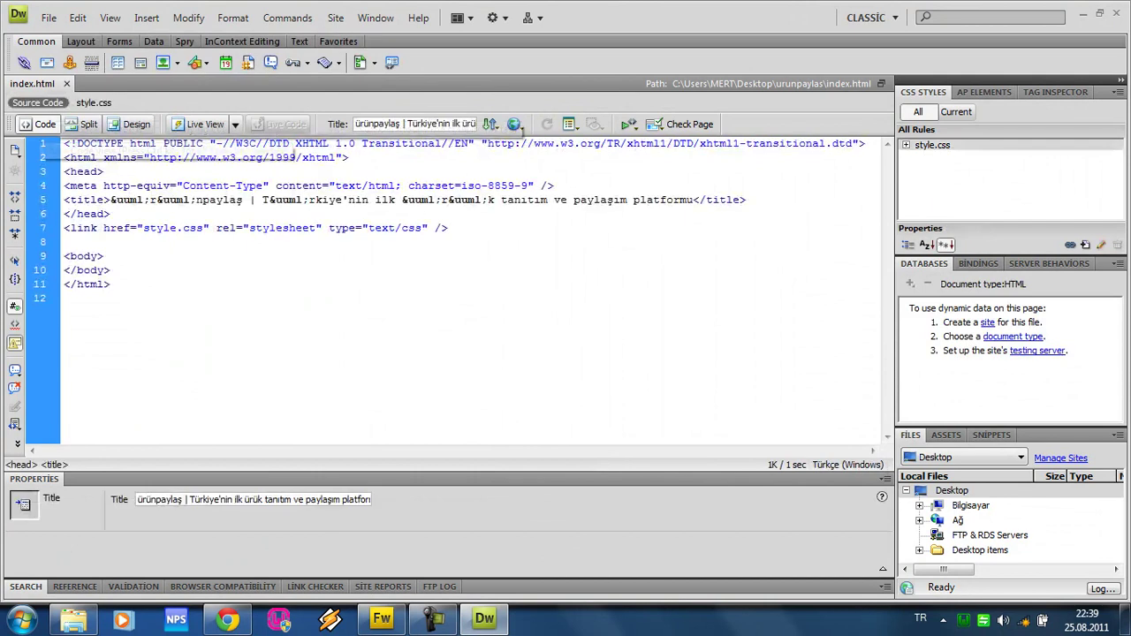
Step: Insert <div id="header"> containing <img src="images/logo.png" id="logo"> inside the body
left_click(102, 256)
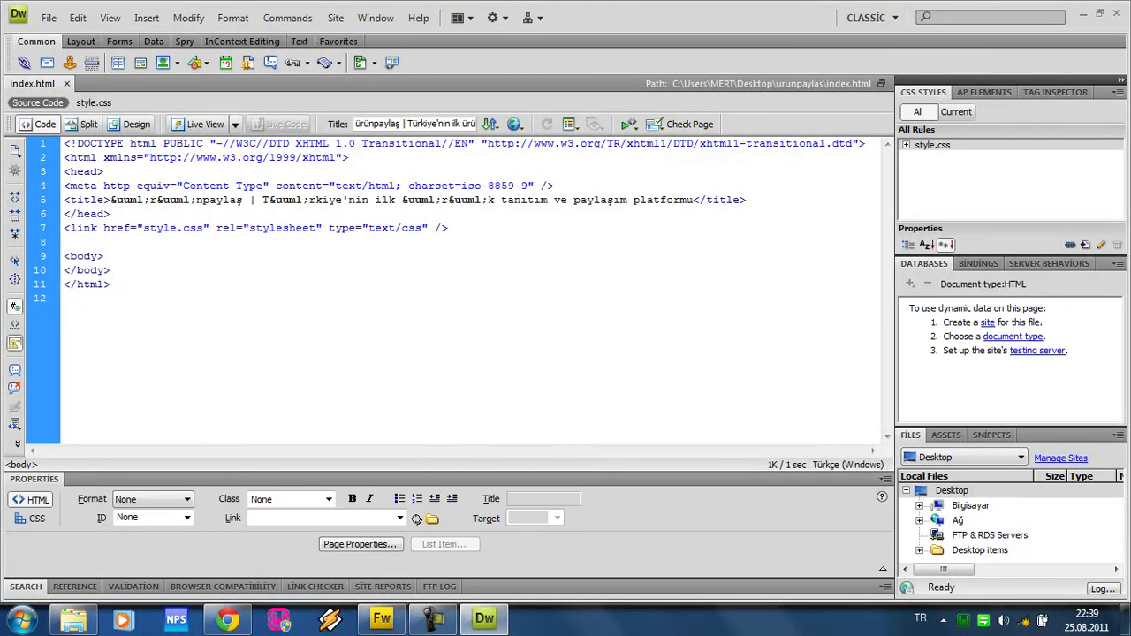
key("Return")
type("<div")
key("Escape")
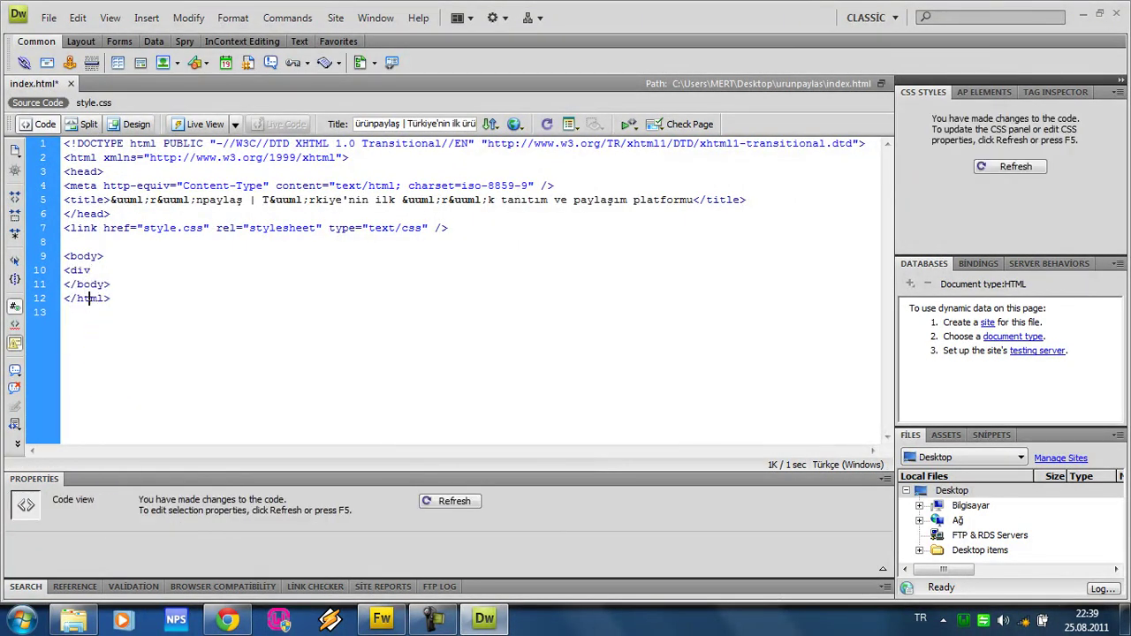
left_click(90, 270)
type("id=\"header\"></div>")
left_click(176, 269)
key("Return")
key("Up")
type("<img src=\"")
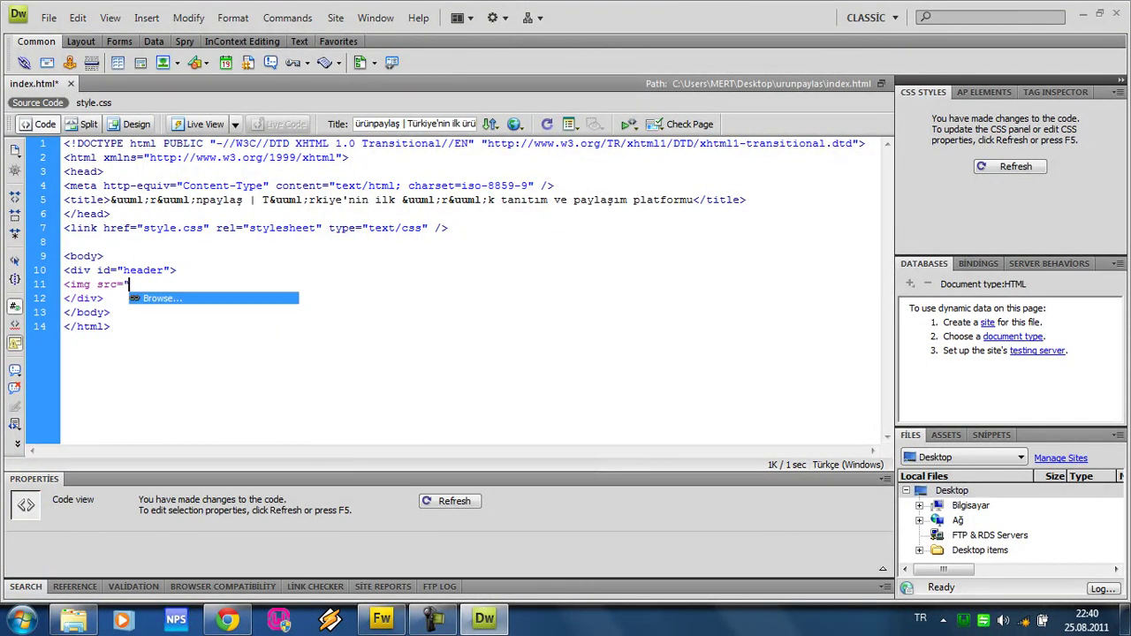
type("images")
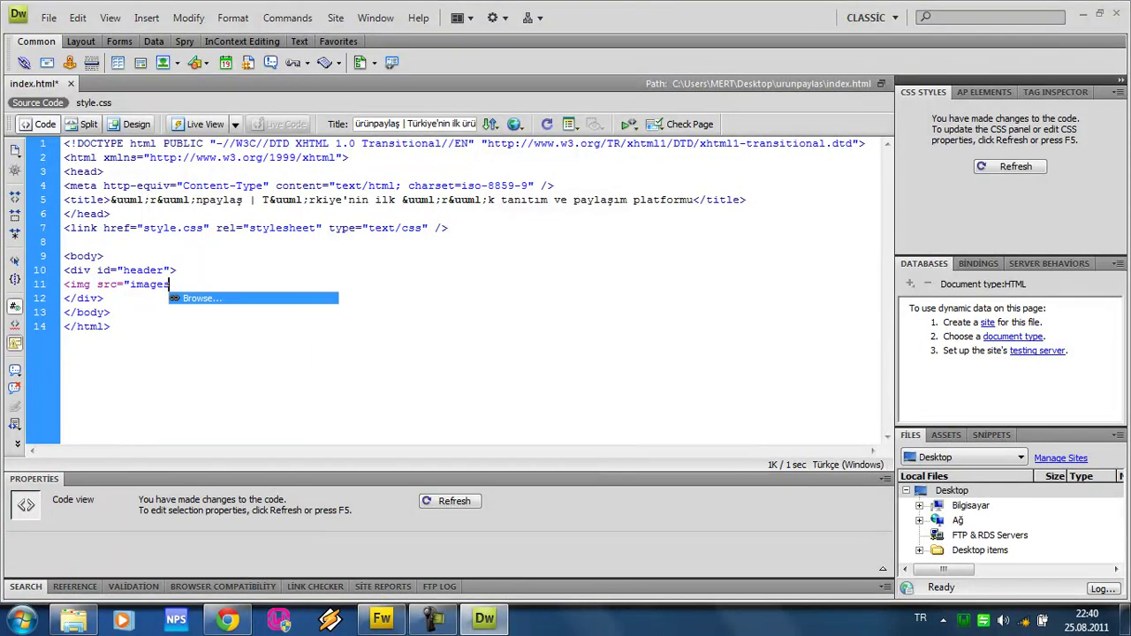
type("/logo.png\"")
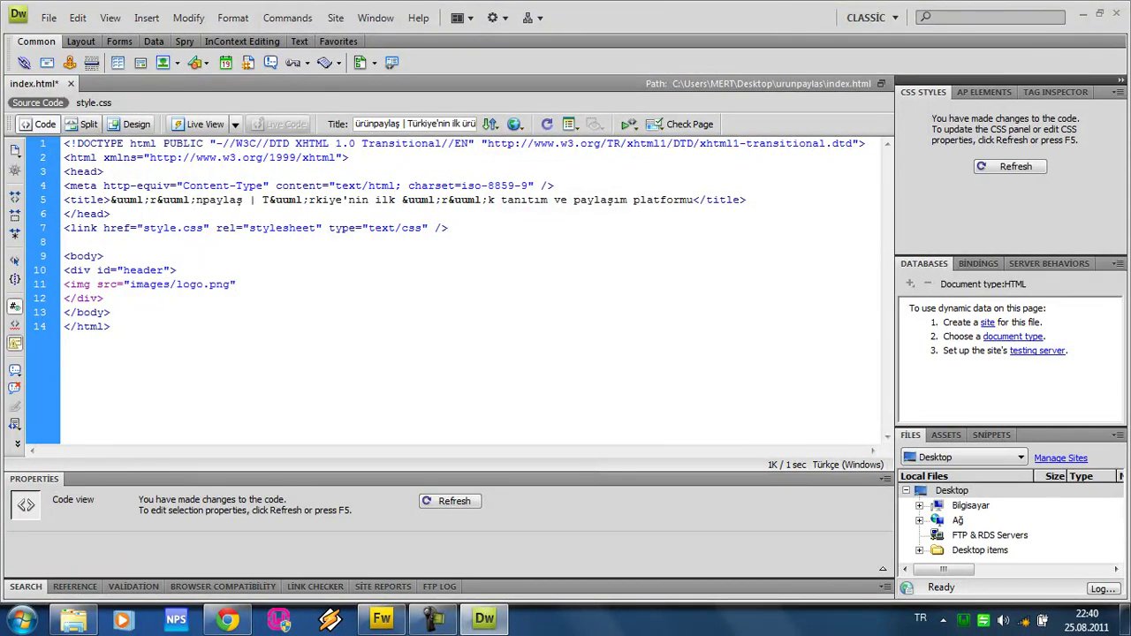
type(" id=\"logo\"")
Step: Start a new line after the body rule in style.css
key("alt+Tab")
key("alt+Tab")
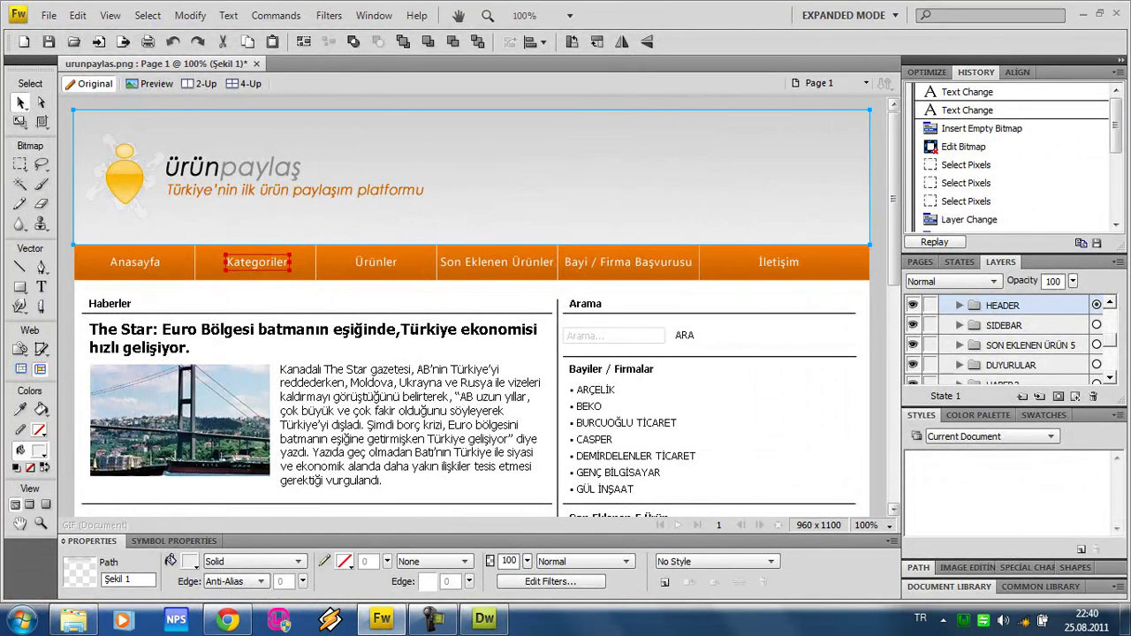
key("alt+Tab")
left_click(92, 102)
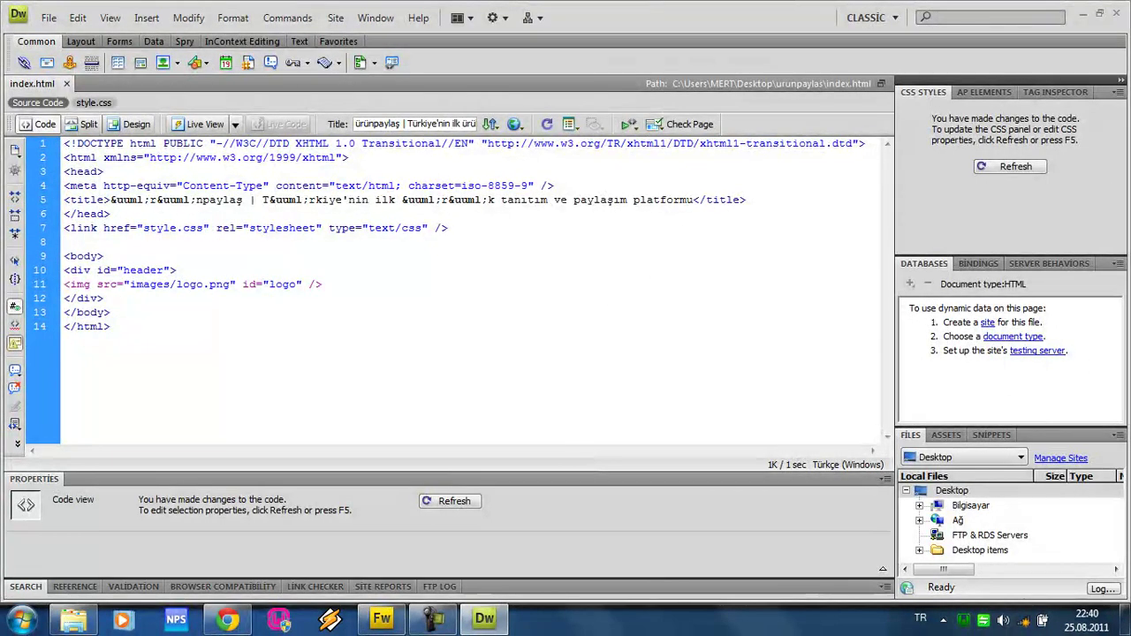
key("Return")
type("#log")
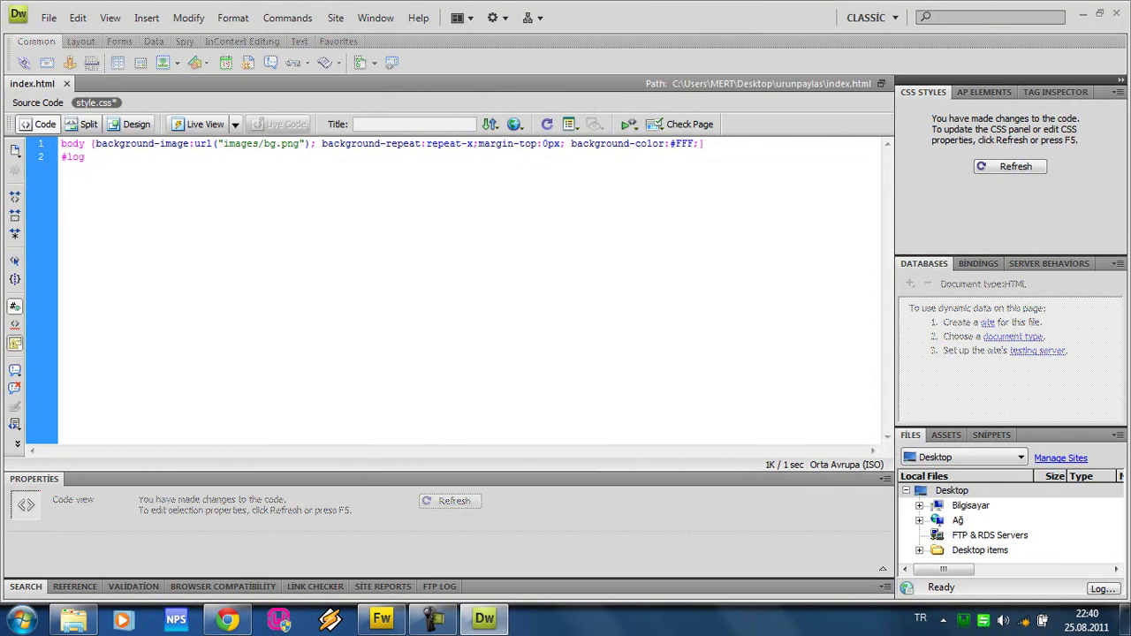
Step: Add a #logo rule with margin-top 40 and check the preview
type("o {")
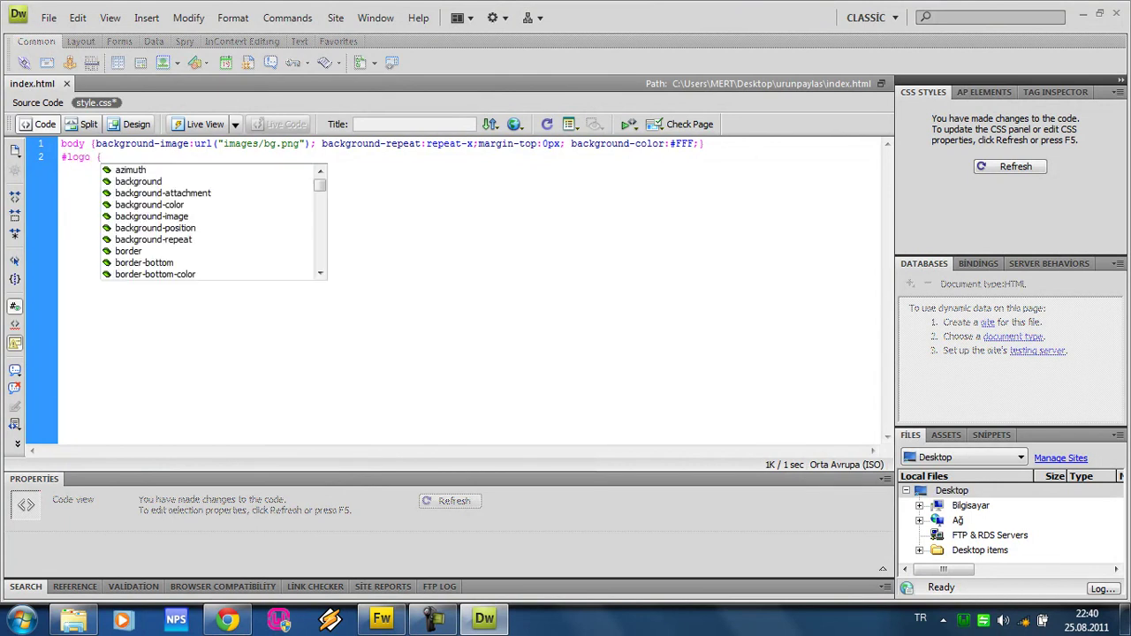
type("margin-top:")
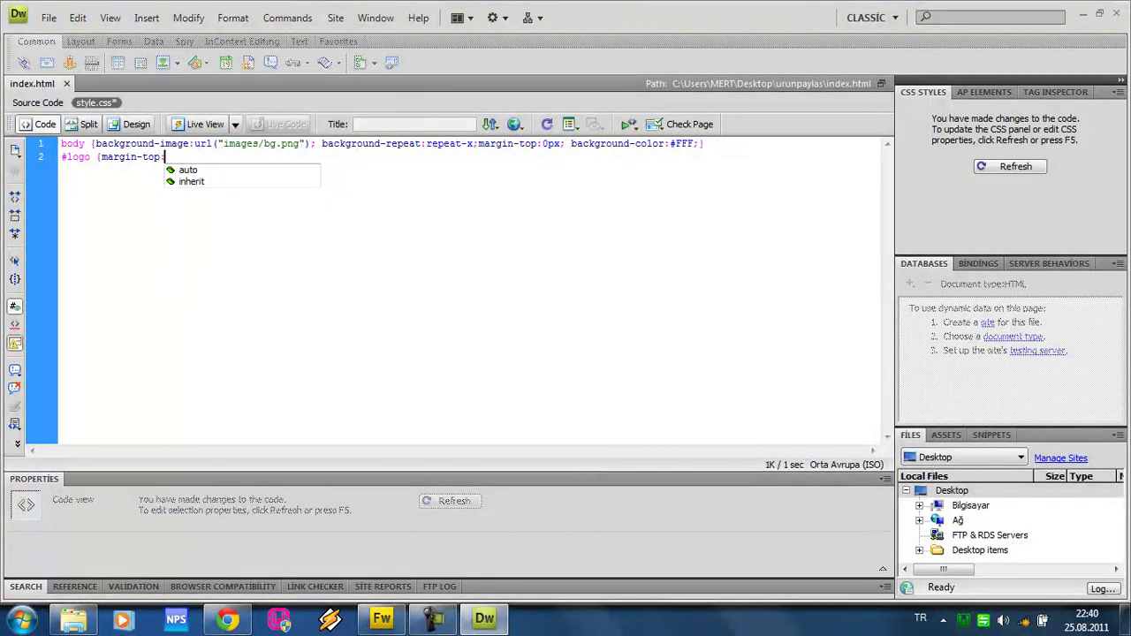
type("40;")
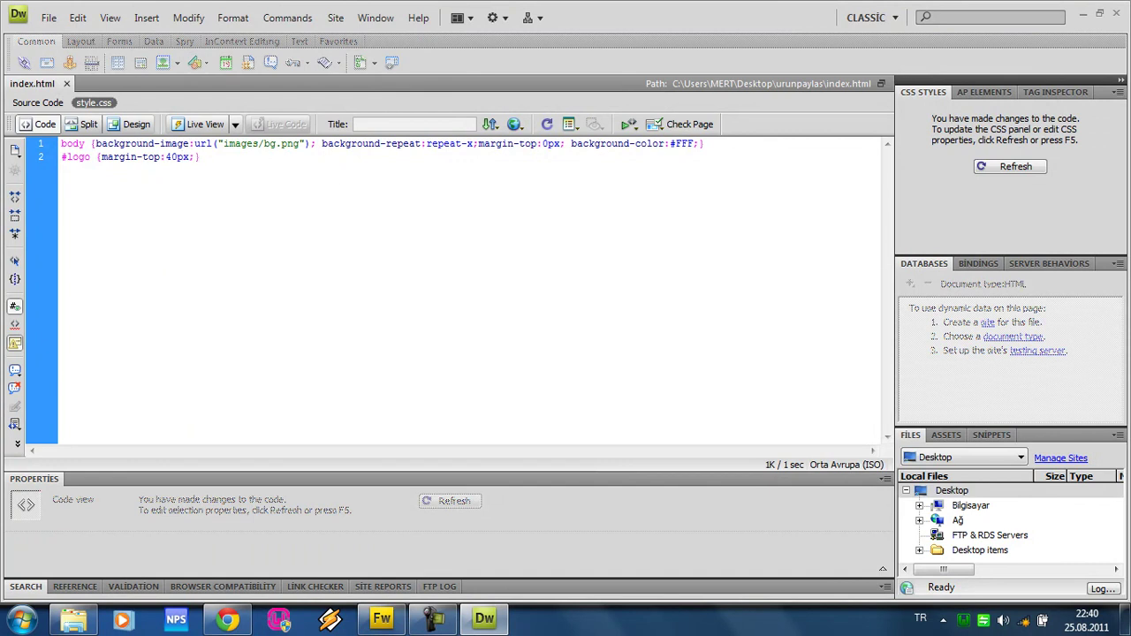
key("alt+Tab")
key("alt+Tab")
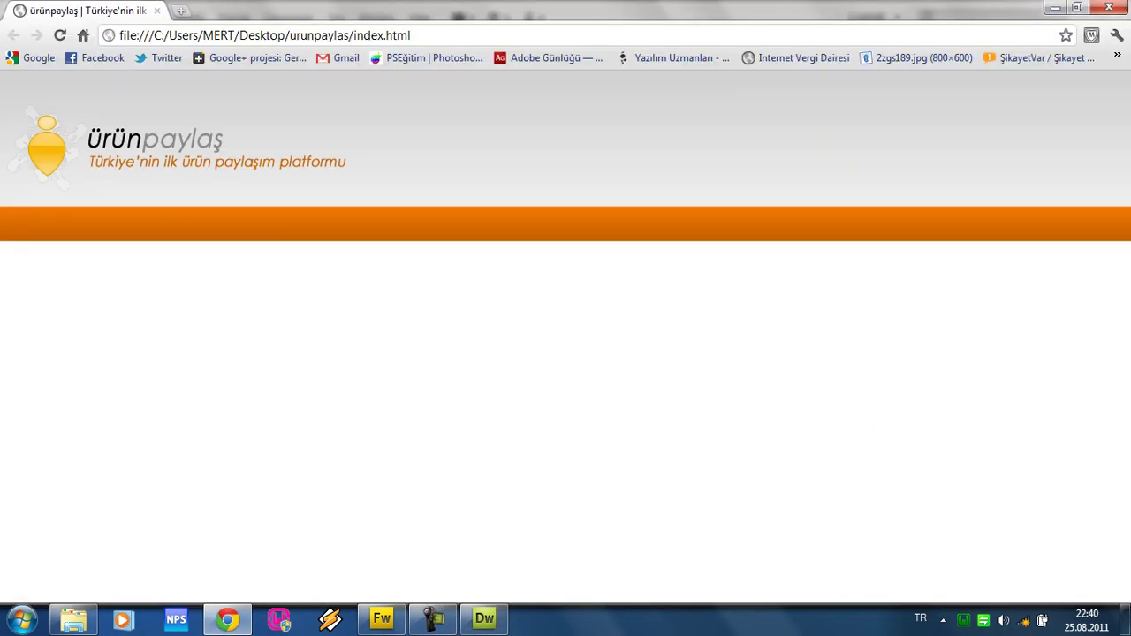
key("alt+Tab")
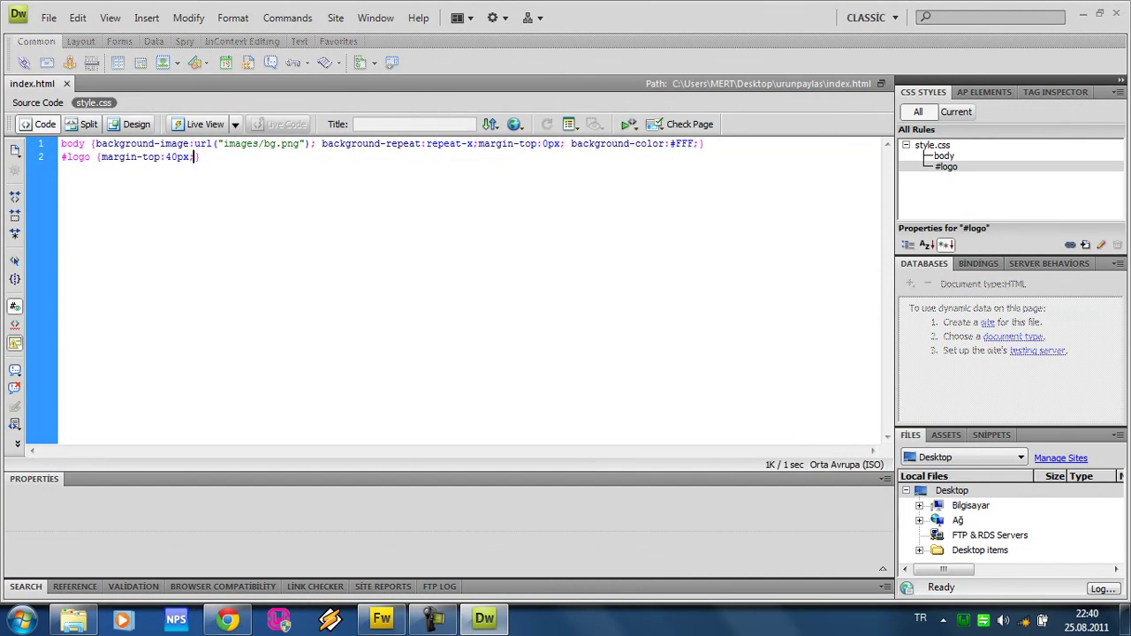
Step: Add #header with width 960px, height 164px, margin auto; save and refresh Chrome
left_click(704, 144)
key("Return")
type("#header")
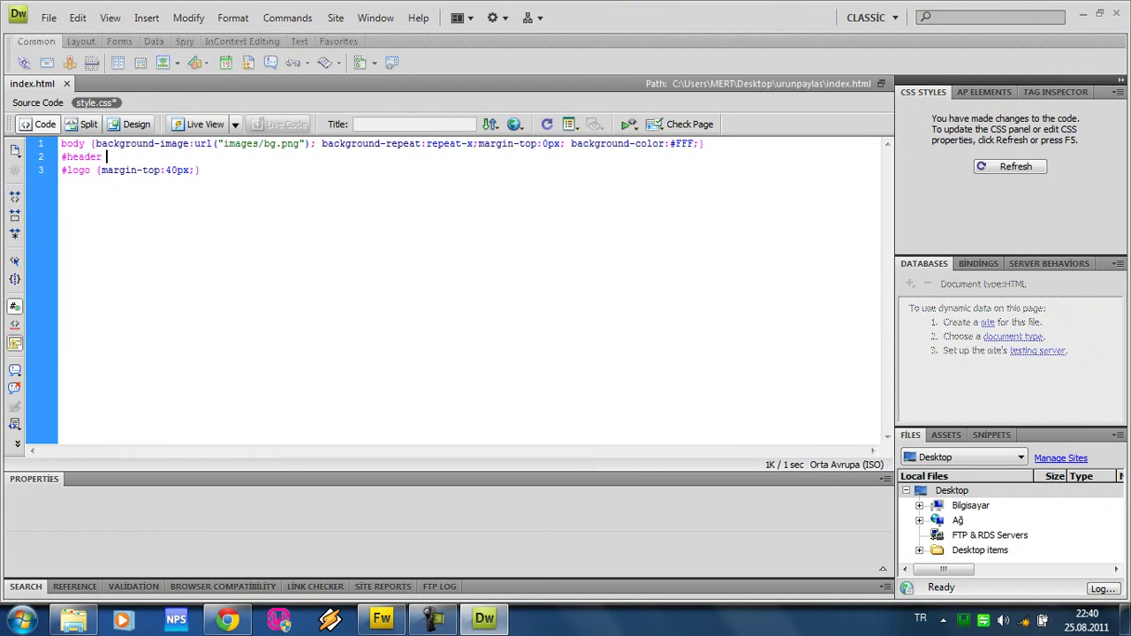
type("{width:960px")
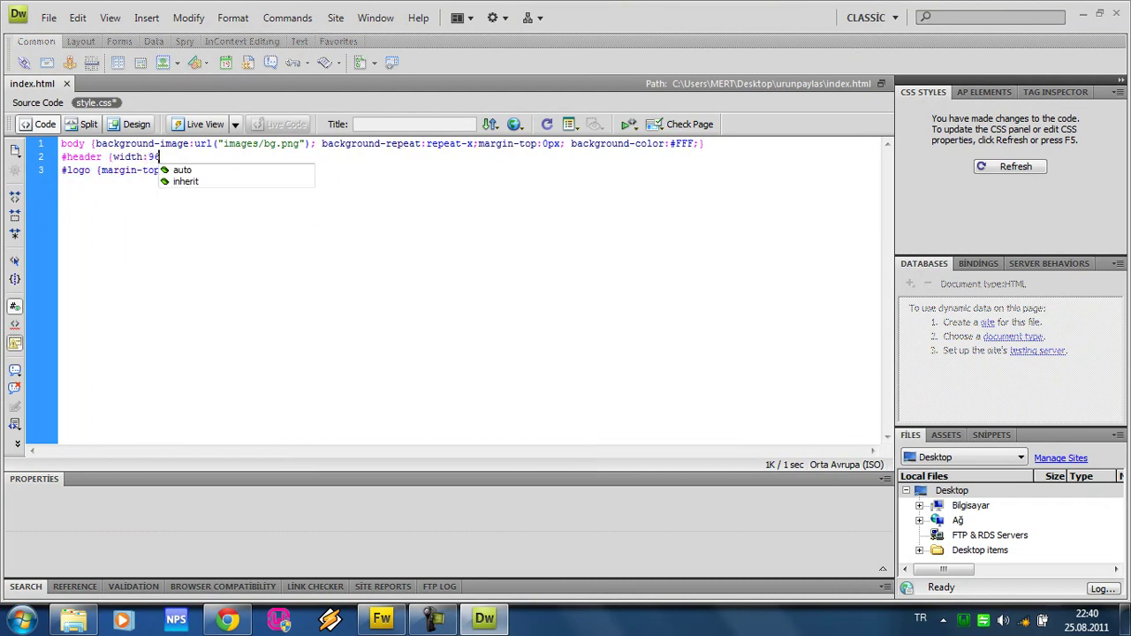
type("; height:164px;")
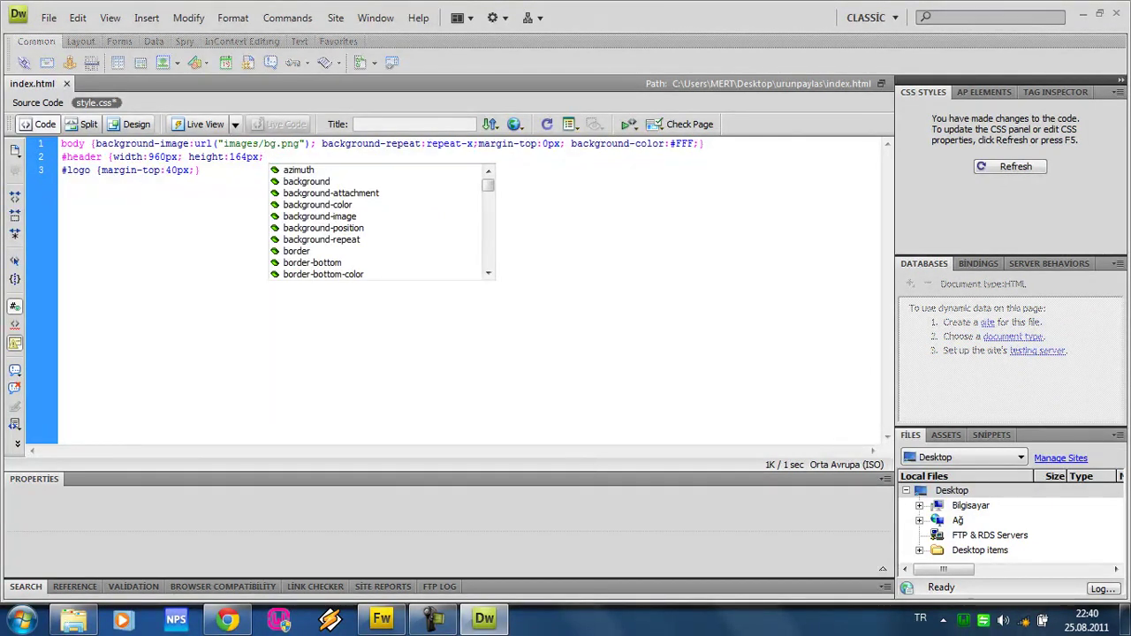
type(" margin:auto;")
key("ctrl+s")
key("alt+Tab")
key("F5")
key("alt+Tab")
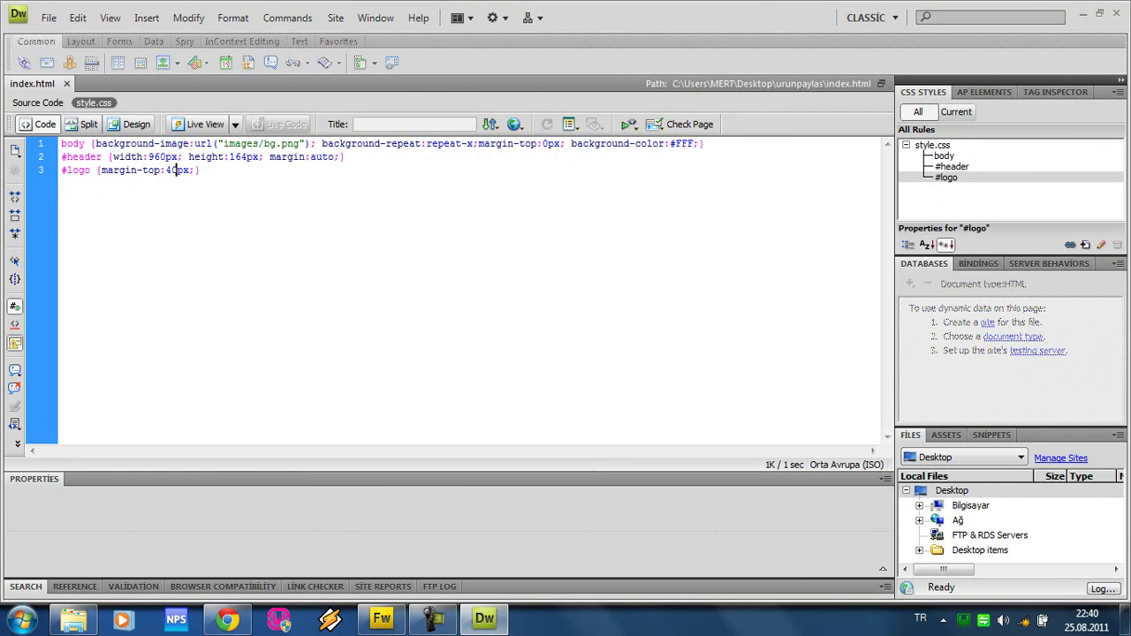
key("ctrl+s")
Step: Check the centered logo header in Chrome, then bring back the urunpaylas mockup in Fireworks
key("alt+Tab")
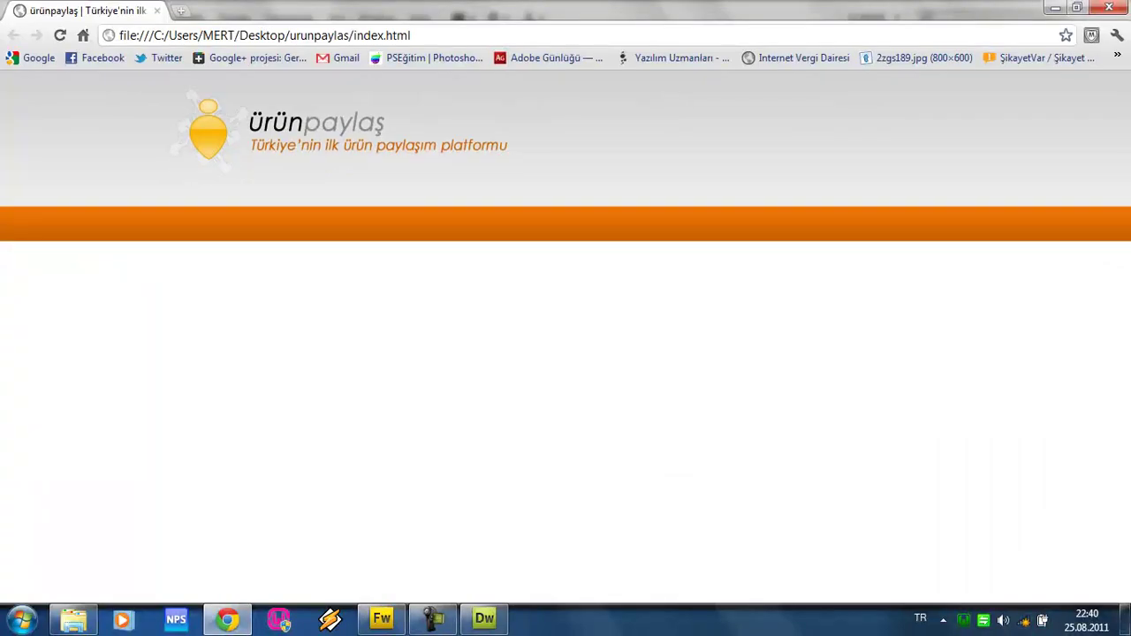
key("alt+Tab")
key("alt+Tab")
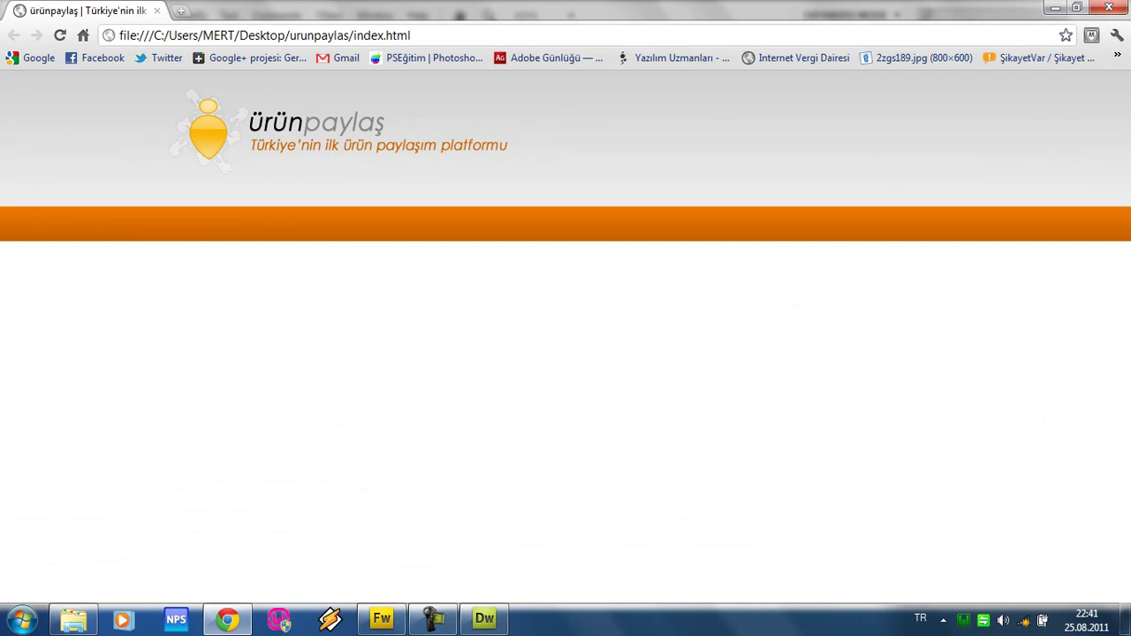
left_click(381, 618)
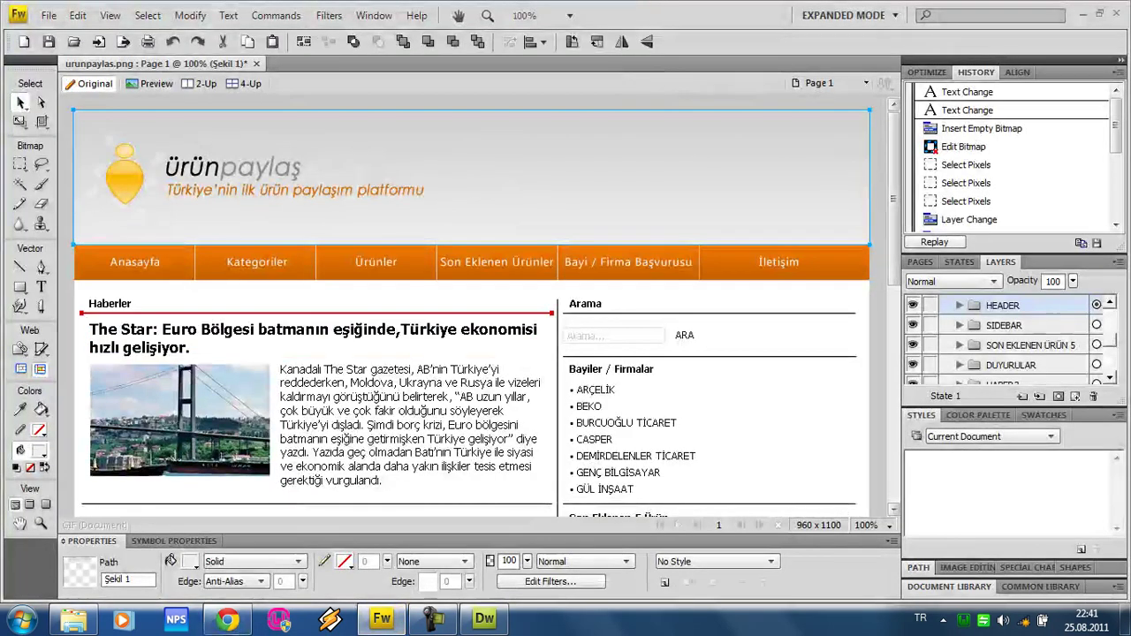